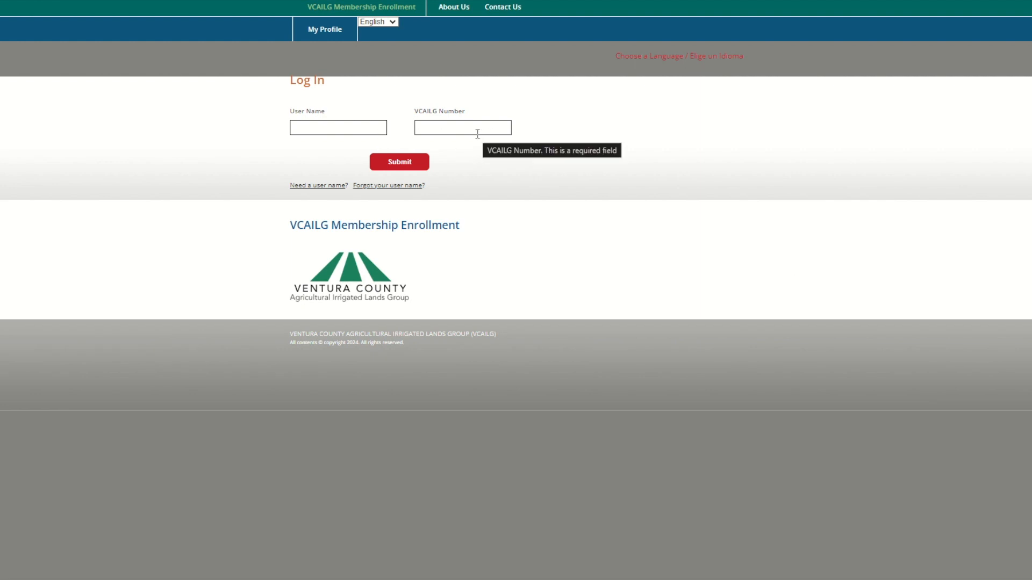
Sign in with the landowner's user name and VCAILG number
{"action": "left_click", "coordinate": [350, 128]}
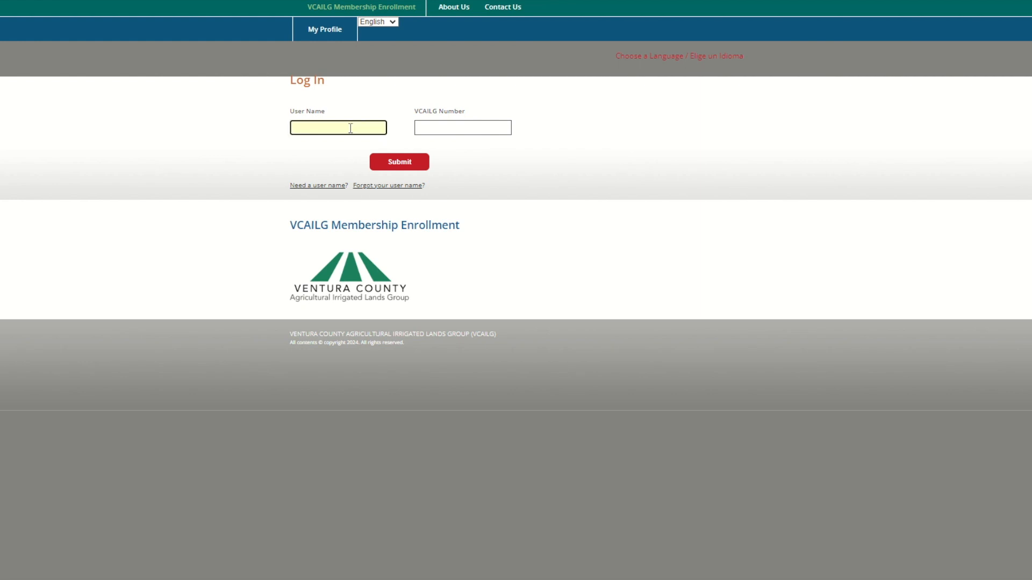
{"action": "key", "text": "Tab"}
{"action": "left_click", "coordinate": [384, 161]}
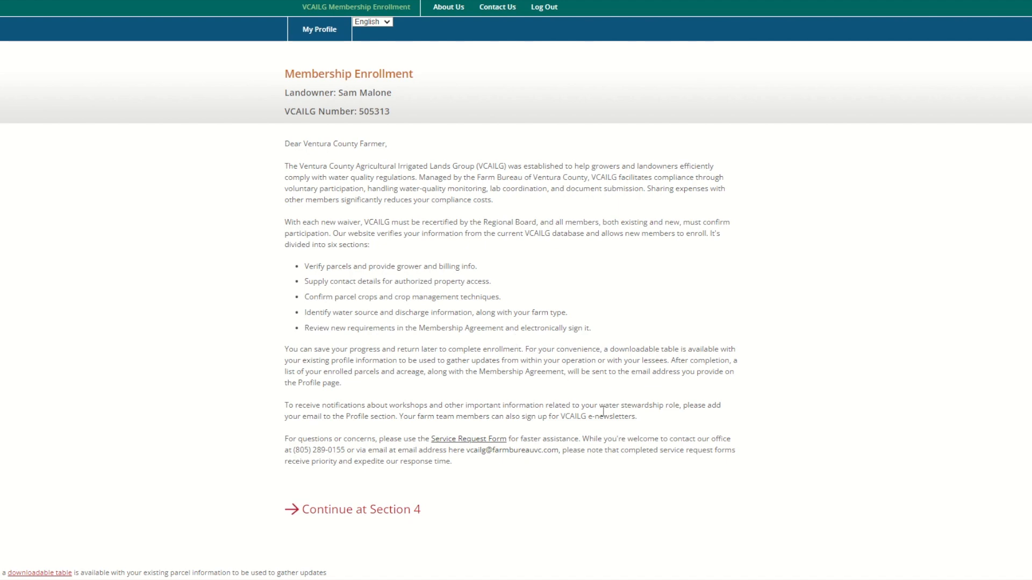
Check the page language options and keep the enrollment letter in English
{"action": "scroll", "coordinate": [602, 416], "scroll_direction": "down", "scroll_amount": 2}
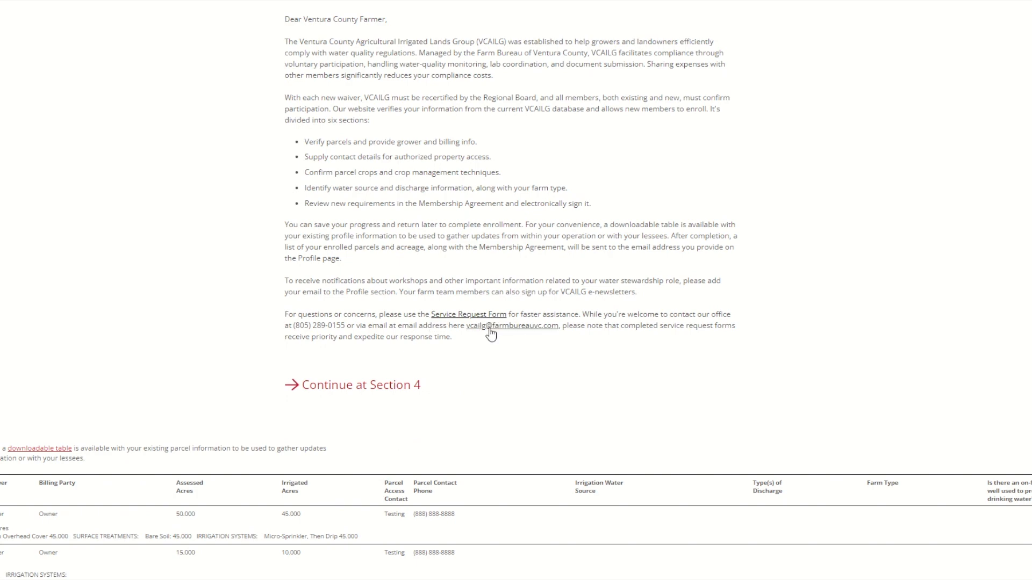
{"action": "scroll", "coordinate": [490, 334], "scroll_direction": "up", "scroll_amount": 3}
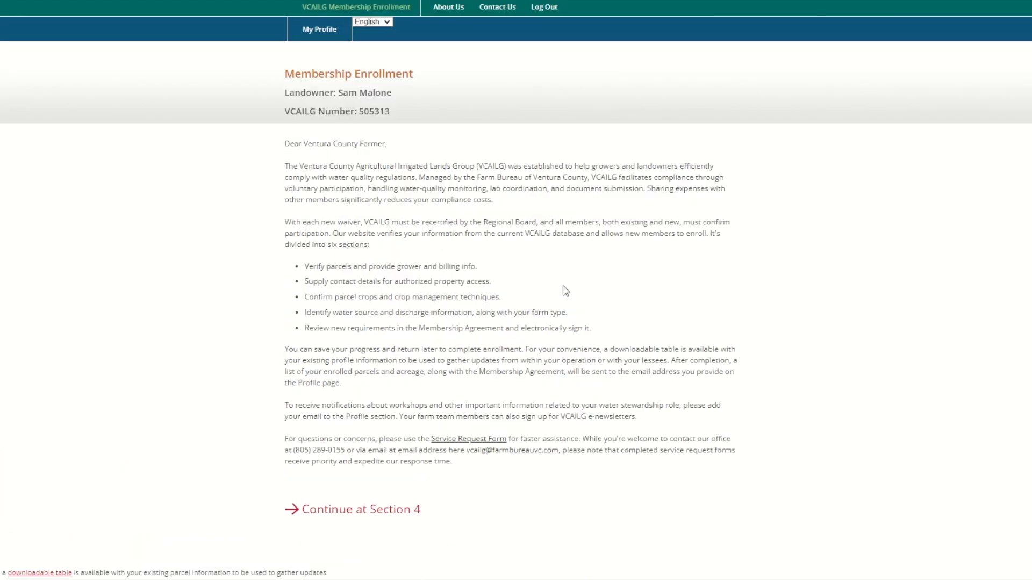
{"action": "left_click", "coordinate": [386, 23]}
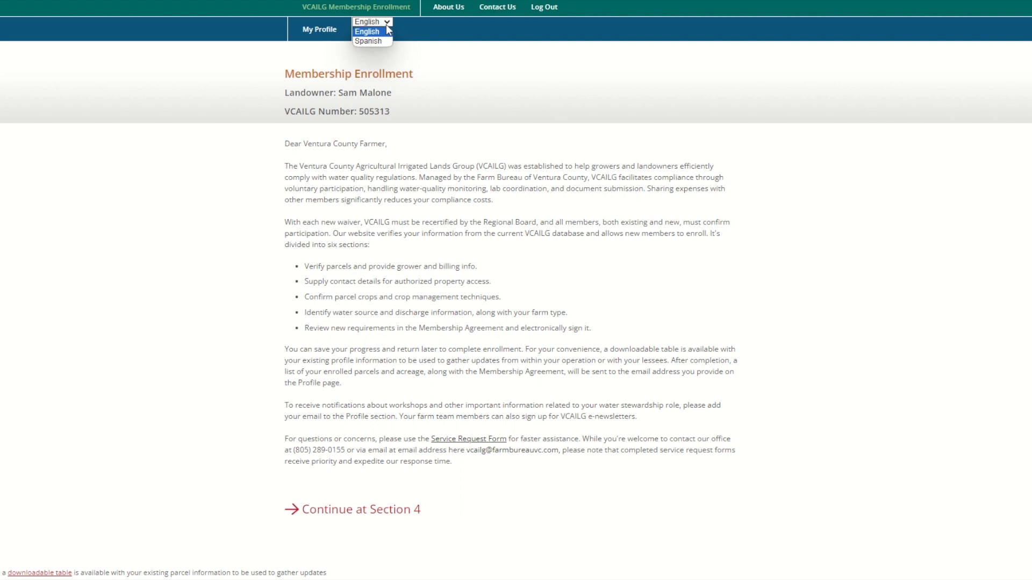
{"action": "left_click", "coordinate": [388, 22]}
{"action": "left_click", "coordinate": [388, 22]}
{"action": "left_click", "coordinate": [388, 22]}
Read through the enrollment letter before continuing to My Profile
{"action": "scroll", "coordinate": [482, 187], "scroll_direction": "down", "scroll_amount": 2}
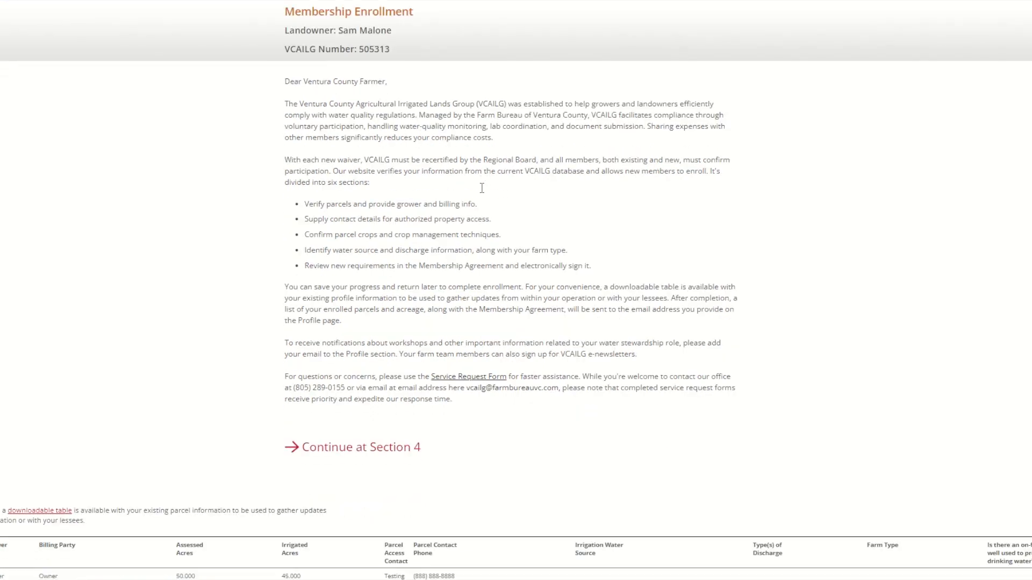
{"action": "scroll", "coordinate": [636, 159], "scroll_direction": "down", "scroll_amount": 2}
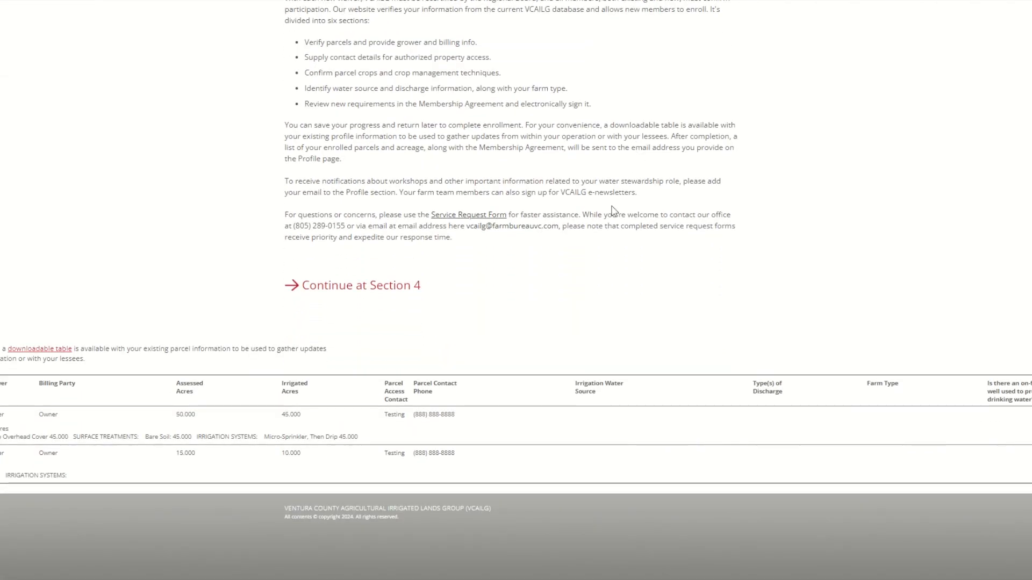
{"action": "scroll", "coordinate": [632, 175], "scroll_direction": "up", "scroll_amount": 2}
{"action": "scroll", "coordinate": [635, 177], "scroll_direction": "up", "scroll_amount": 1}
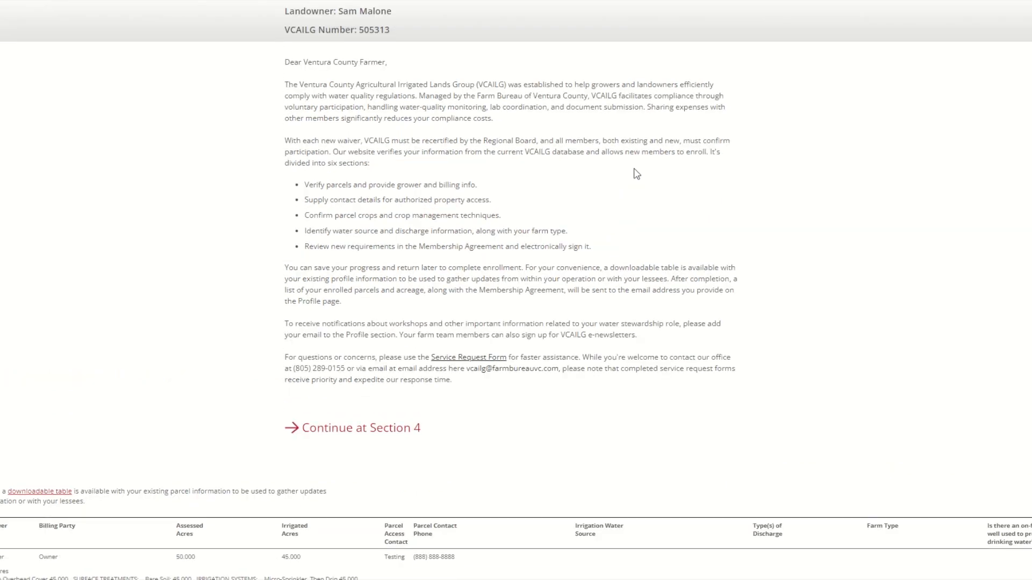
{"action": "scroll", "coordinate": [635, 173], "scroll_direction": "down", "scroll_amount": 1}
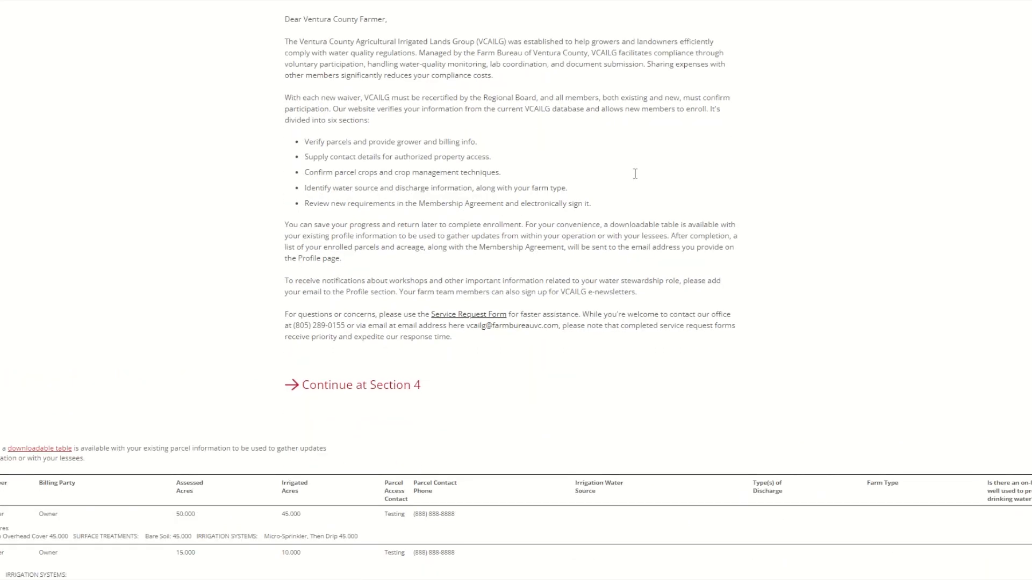
{"action": "scroll", "coordinate": [643, 196], "scroll_direction": "down", "scroll_amount": 2}
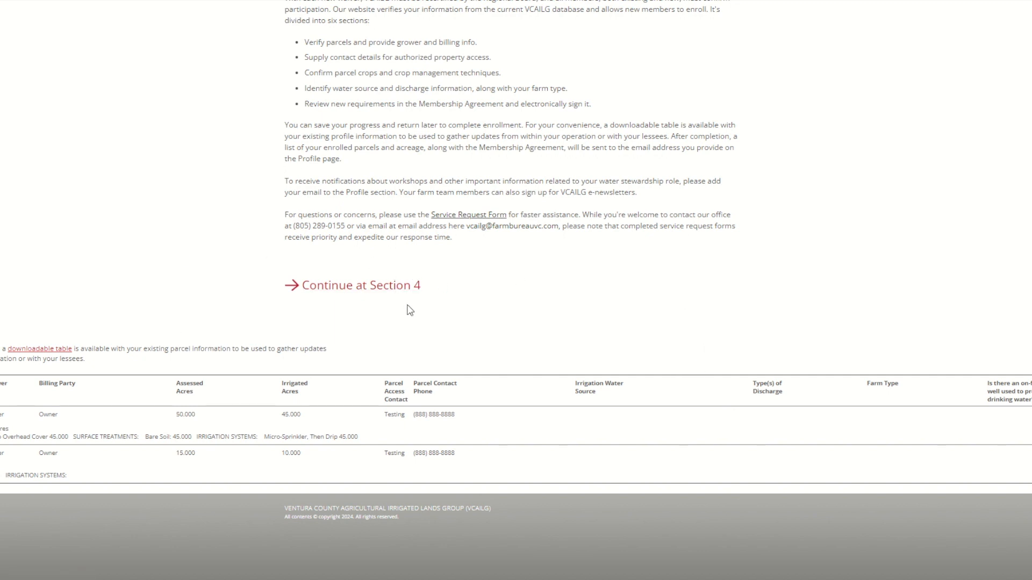
{"action": "scroll", "coordinate": [527, 326], "scroll_direction": "up", "scroll_amount": 3}
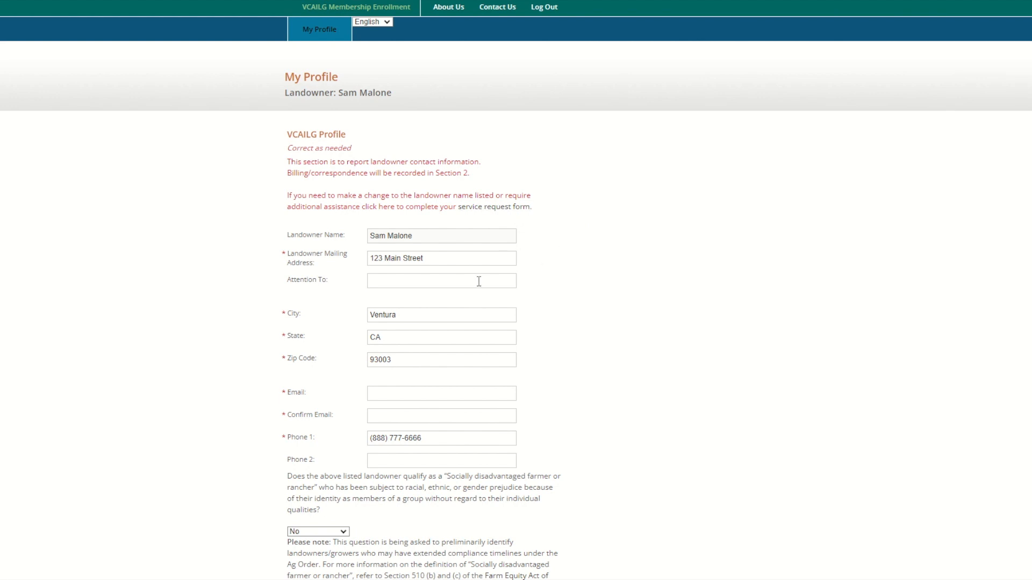
Review the My Profile form to the bottom and submit the landowner profile
{"action": "scroll", "coordinate": [503, 307], "scroll_direction": "down", "scroll_amount": 1}
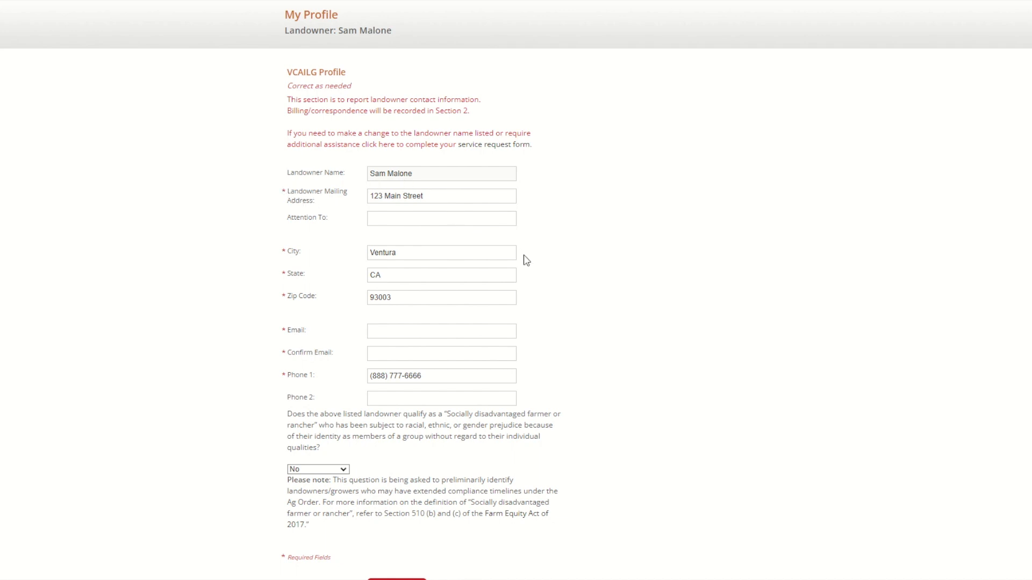
{"action": "scroll", "coordinate": [607, 253], "scroll_direction": "down", "scroll_amount": 2}
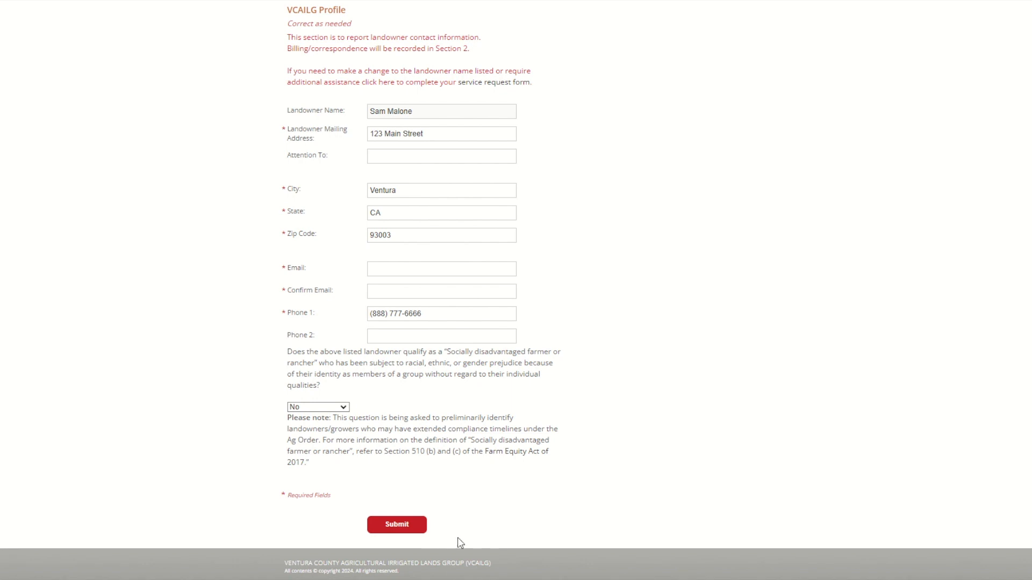
{"action": "left_click", "coordinate": [397, 525]}
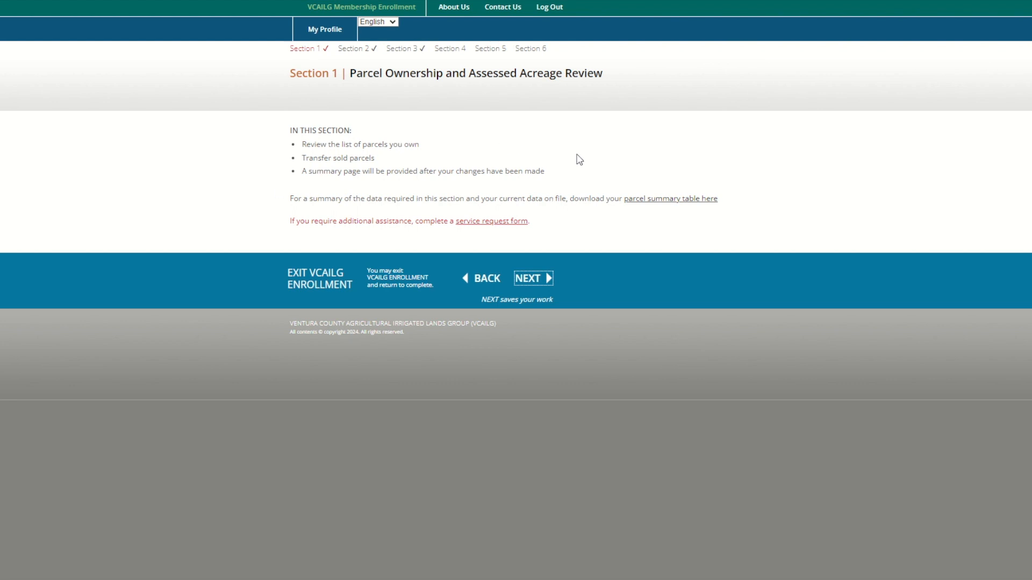
Download and open the parcel summary table CSV, then proceed to the Parcel List
{"action": "left_click", "coordinate": [679, 202]}
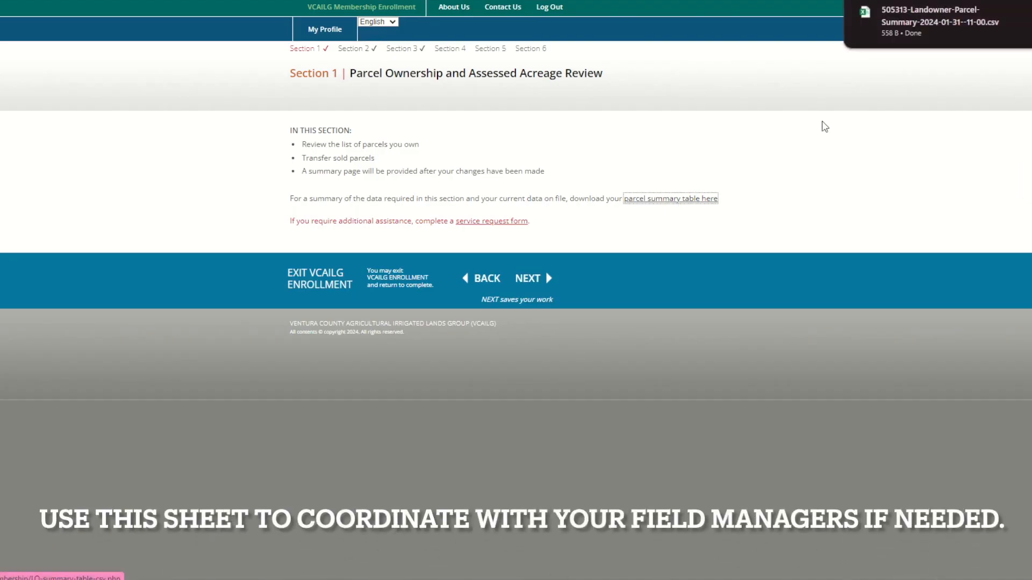
{"action": "mouse_move", "coordinate": [956, 27]}
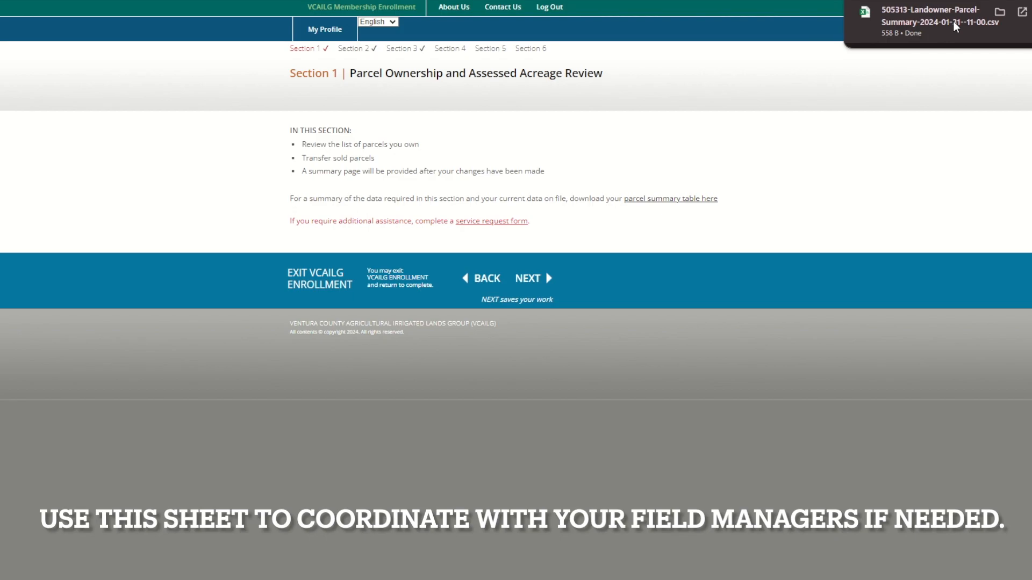
{"action": "left_click", "coordinate": [955, 27]}
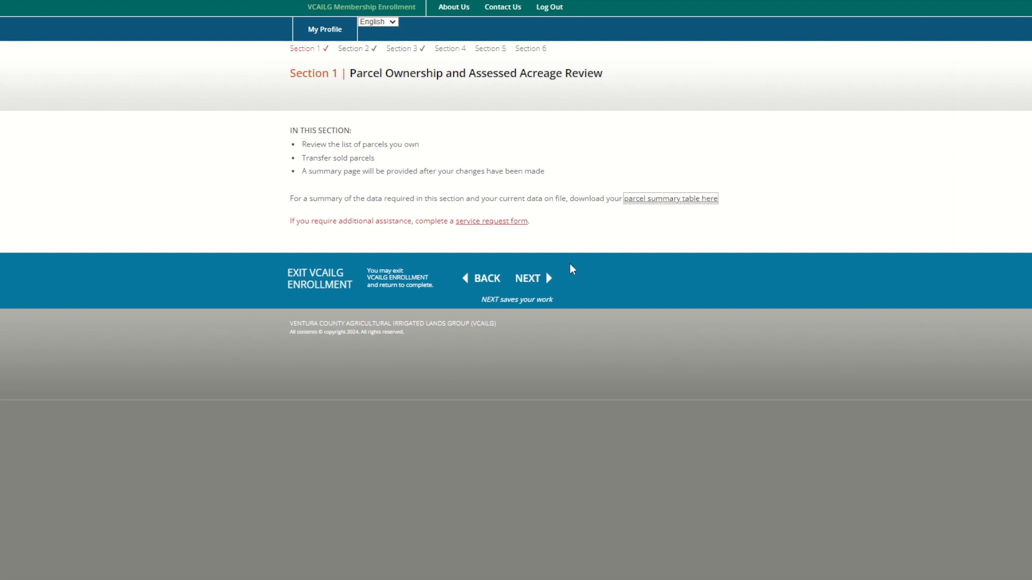
{"action": "left_click", "coordinate": [541, 280]}
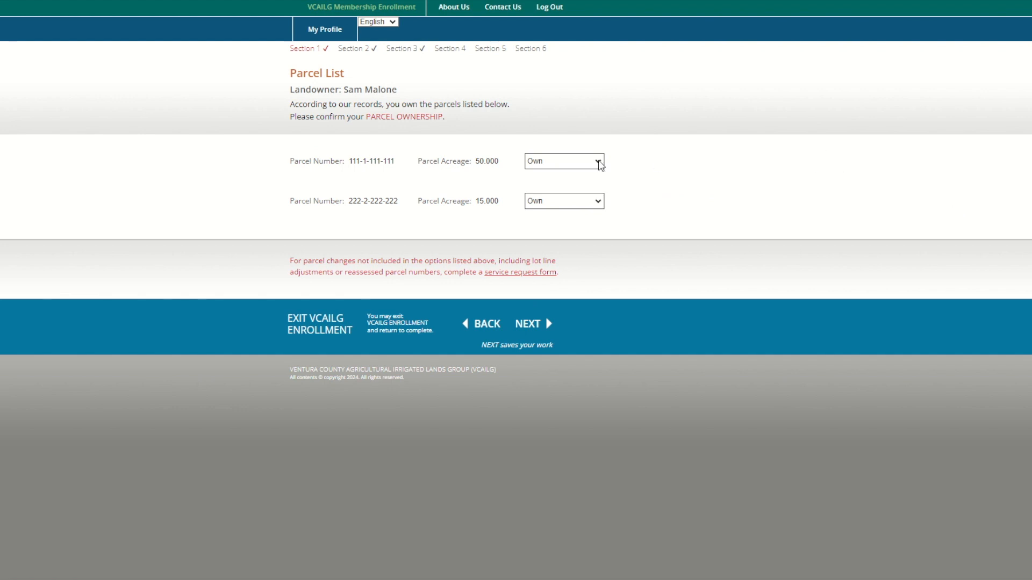
{"action": "left_click", "coordinate": [599, 163]}
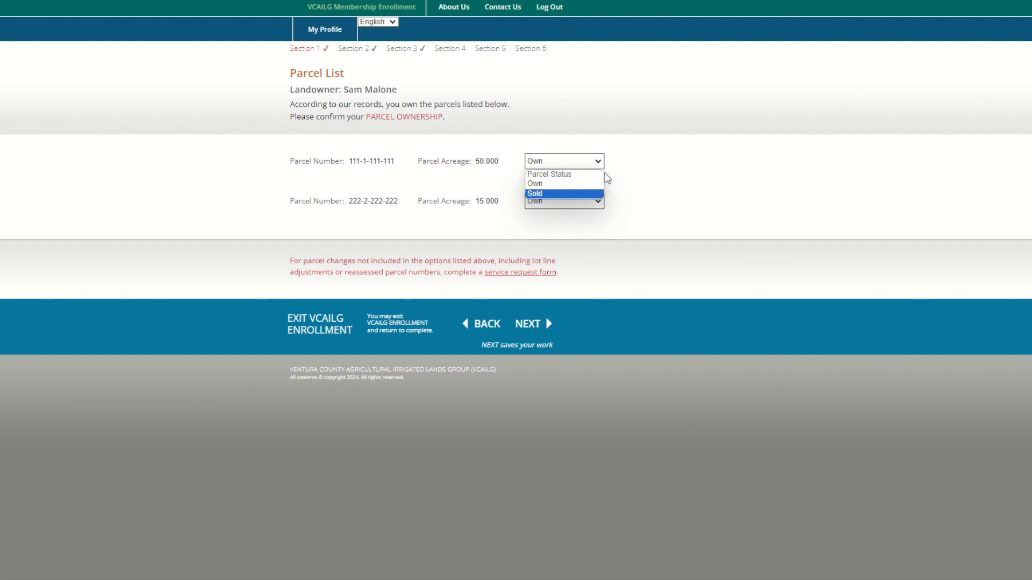
{"action": "left_click", "coordinate": [587, 194]}
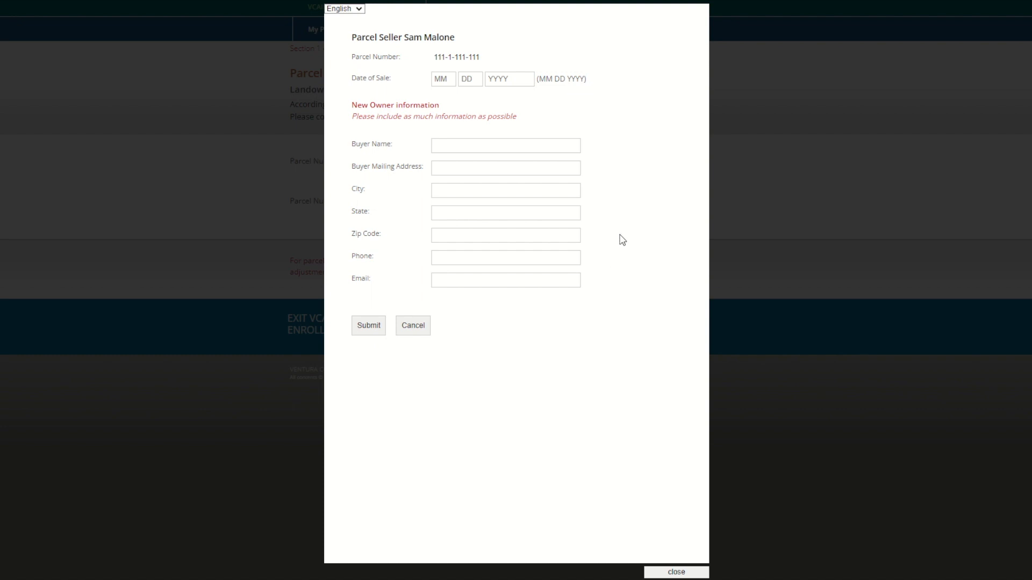
{"action": "left_click", "coordinate": [450, 81]}
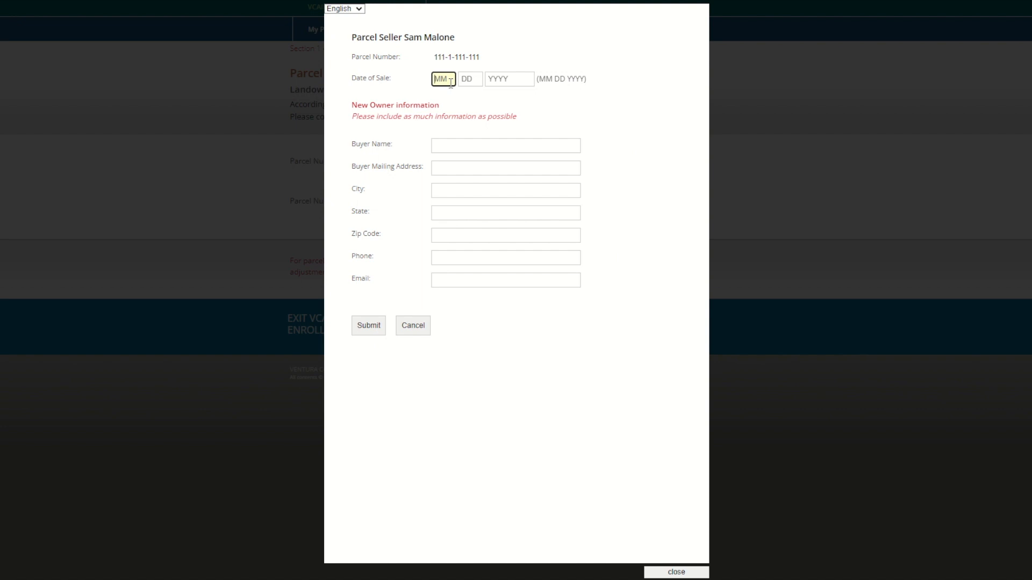
{"action": "type", "text": "01"}
{"action": "type", "text": "2"}
{"action": "type", "text": "4202"}
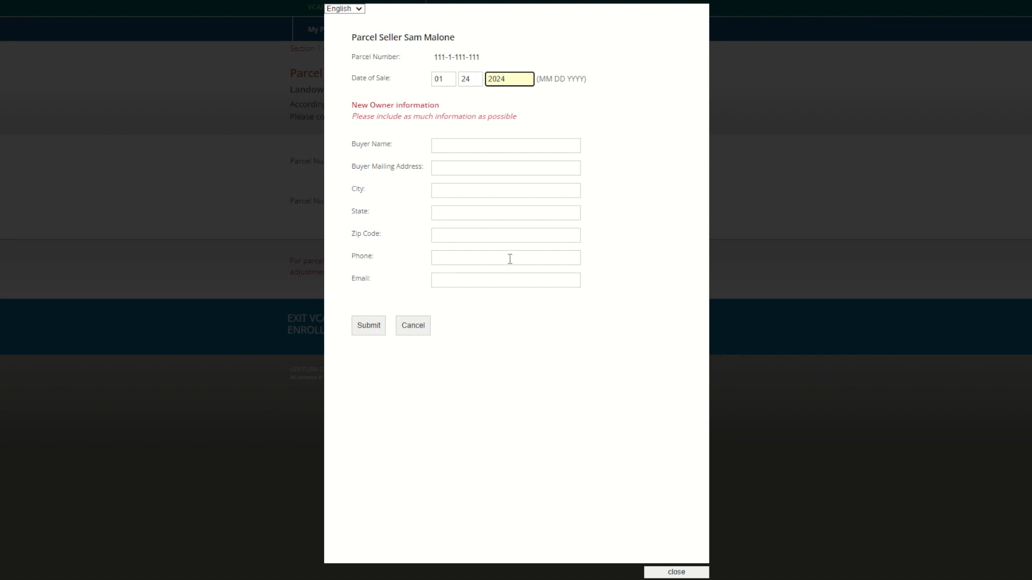
{"action": "left_click", "coordinate": [676, 573]}
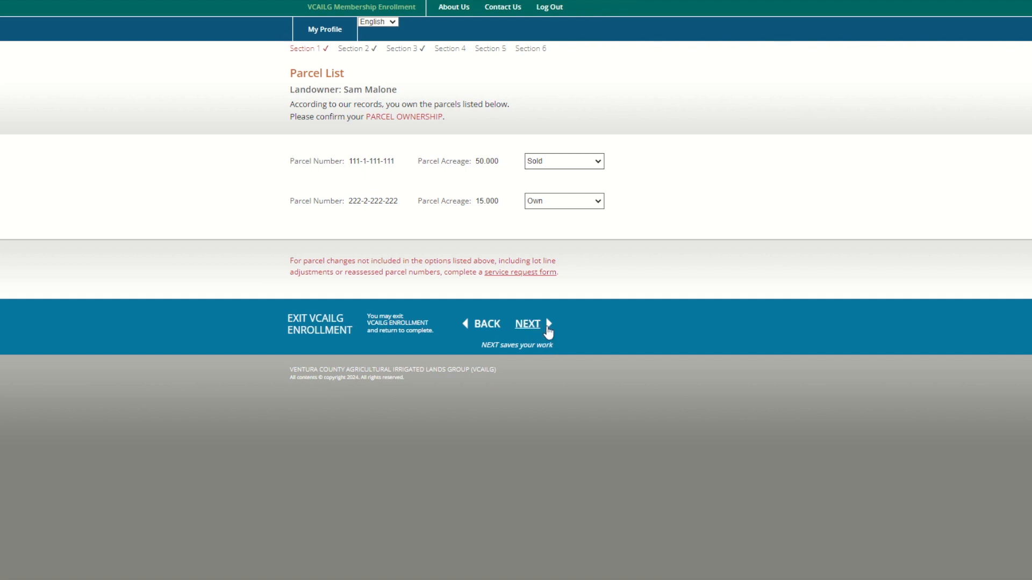
{"action": "left_click", "coordinate": [548, 332]}
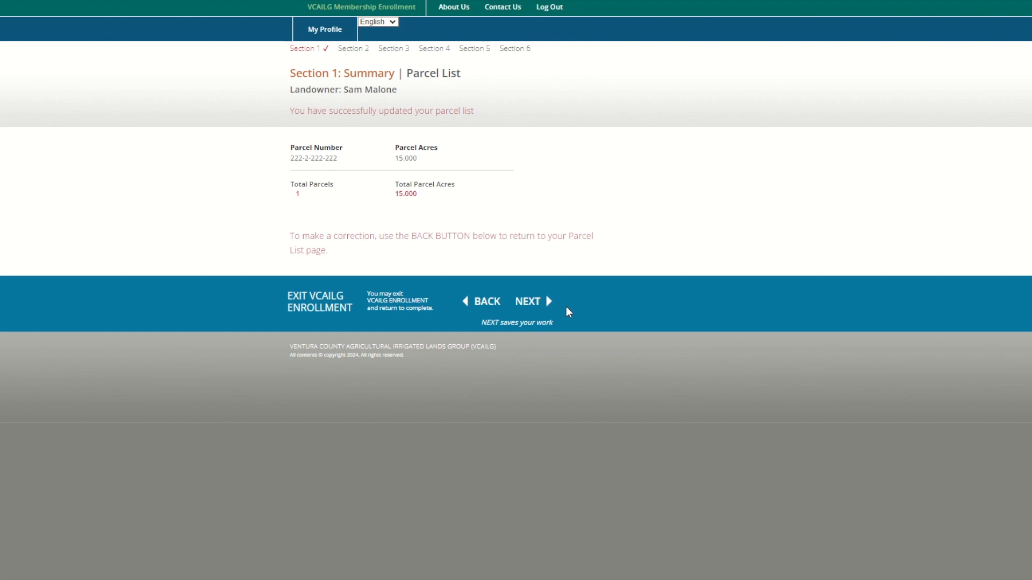
Continue past the Section 1 Summary to the Section 2 introduction
{"action": "left_click", "coordinate": [550, 306]}
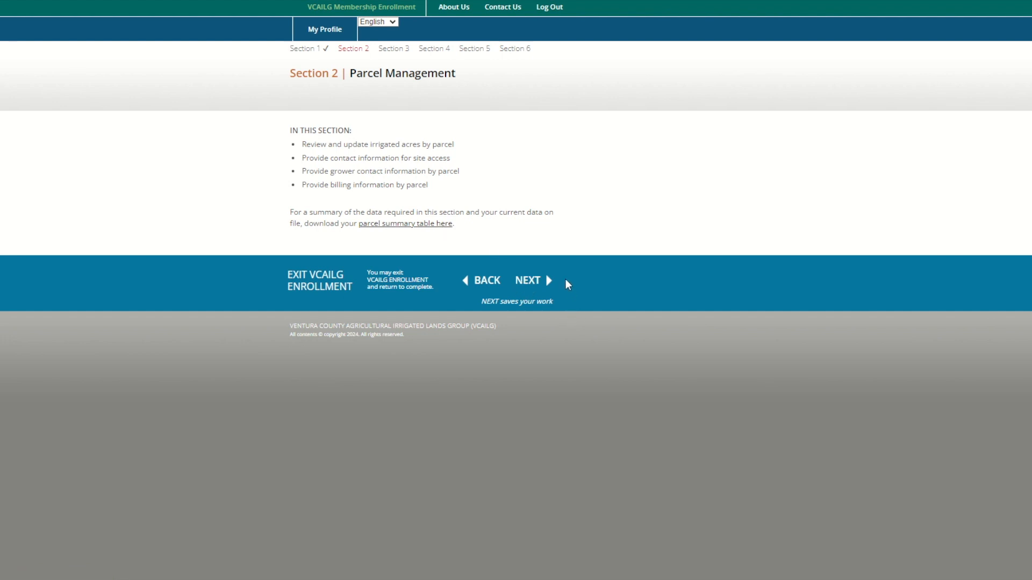
{"action": "left_click", "coordinate": [526, 284]}
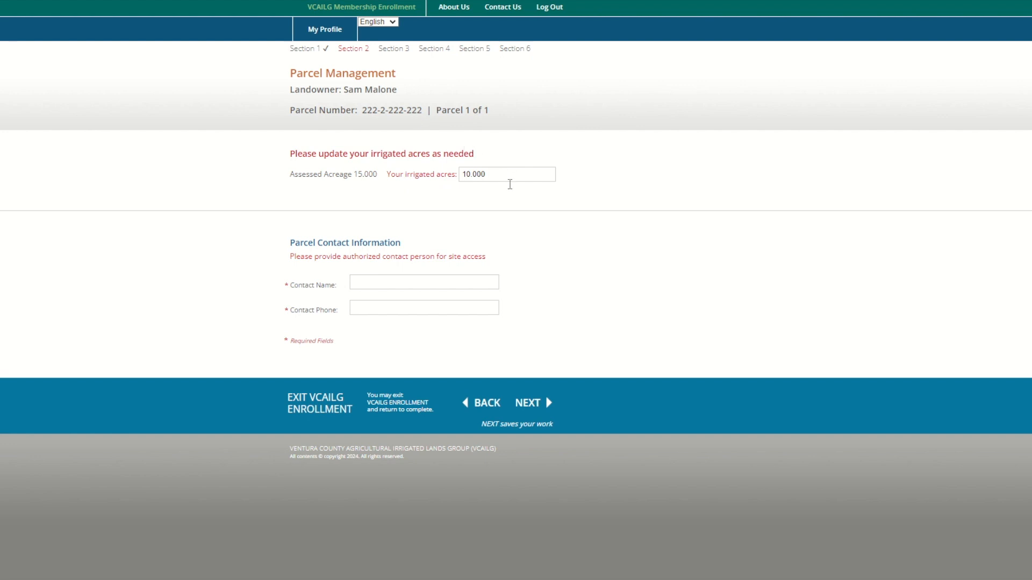
{"action": "left_click", "coordinate": [468, 280]}
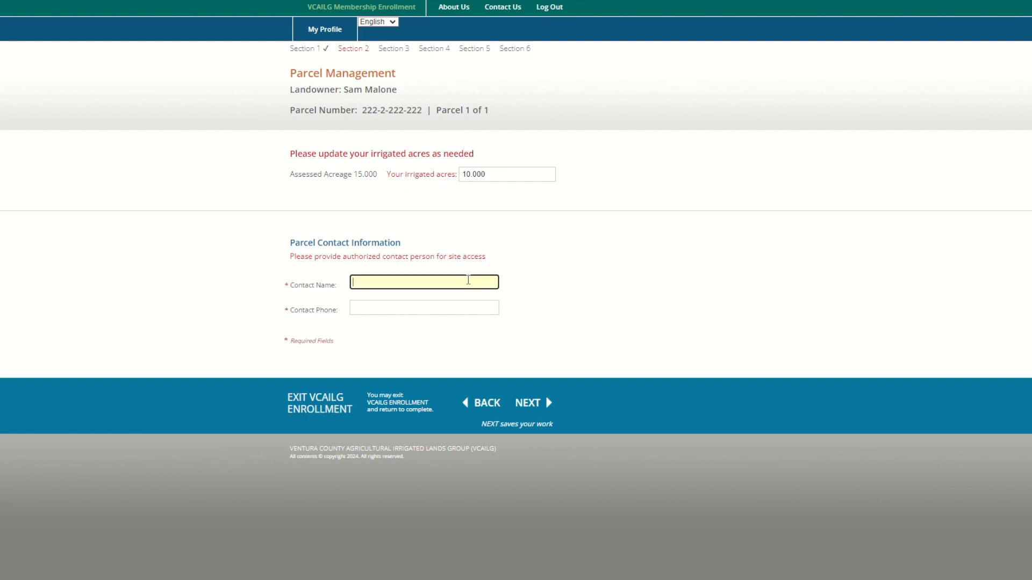
{"action": "key", "text": "Tab"}
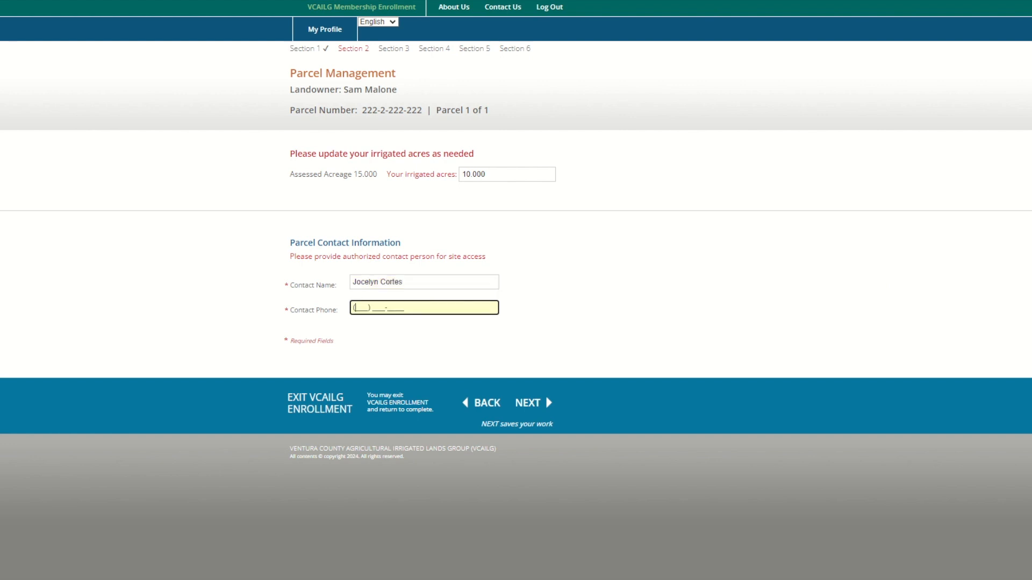
Save the parcel contact, keep the landowner as grower, and continue to billing confirmation
{"action": "left_click", "coordinate": [530, 408]}
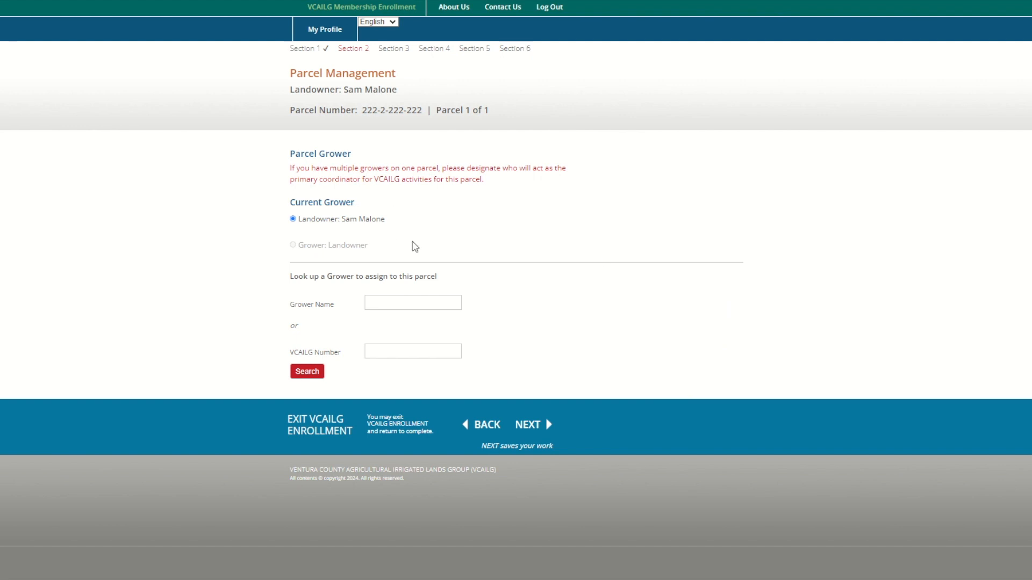
{"action": "left_click", "coordinate": [402, 304]}
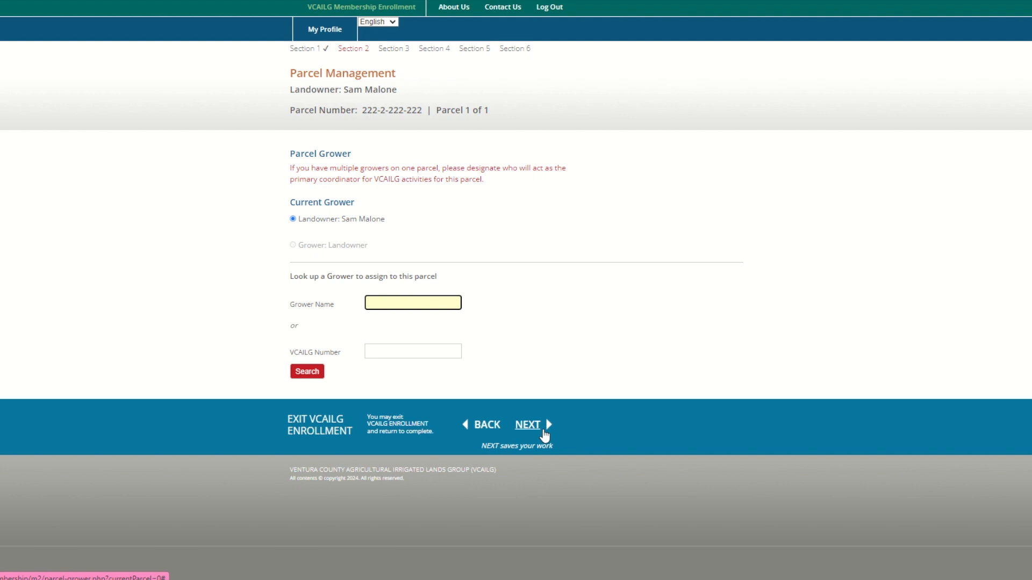
{"action": "left_click", "coordinate": [544, 432]}
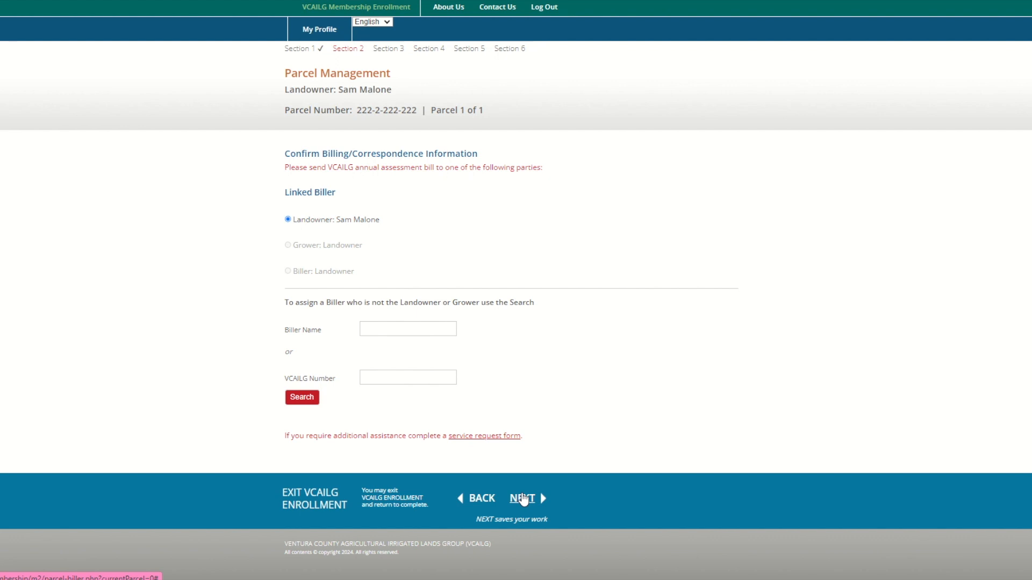
Keep the landowner as biller and continue to the Section 2 Summary
{"action": "left_click", "coordinate": [523, 499]}
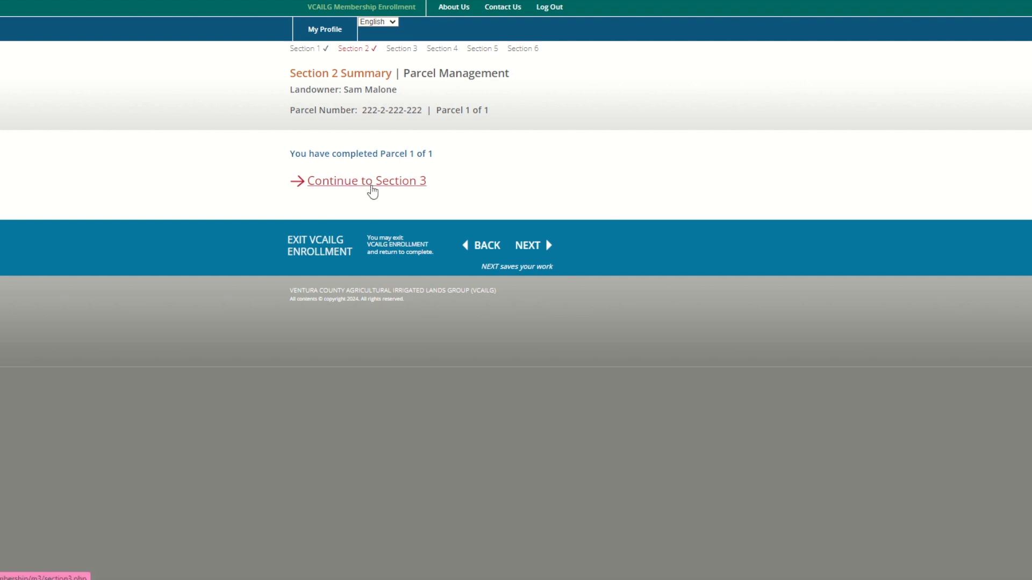
Continue from the Section 2 summary to the Section 3 Parcel Crop Types introduction
{"action": "left_click", "coordinate": [372, 182]}
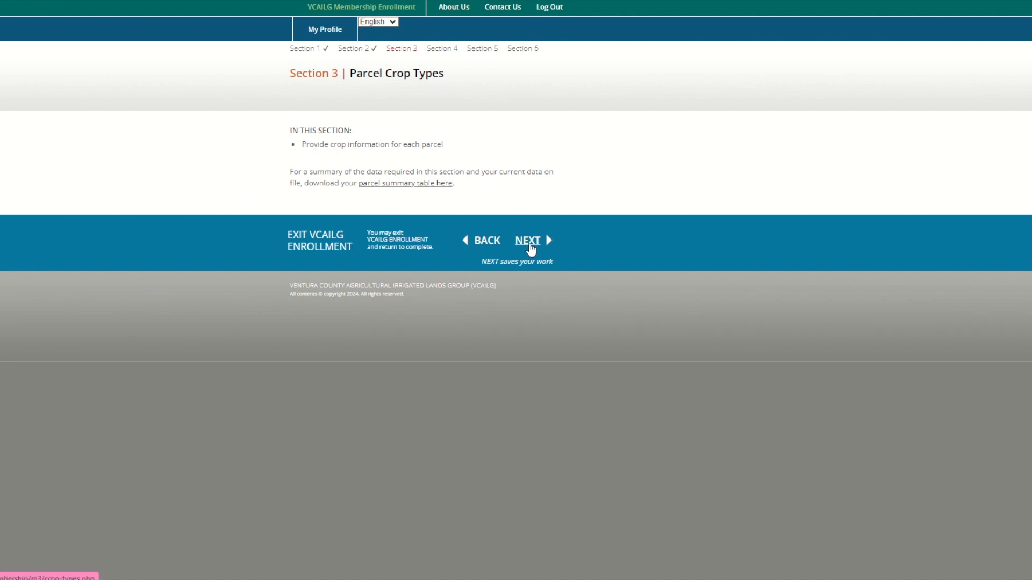
Open the parcel crop-type form, expand Less Common Crops and check the required 10.000 total
{"action": "left_click", "coordinate": [530, 247]}
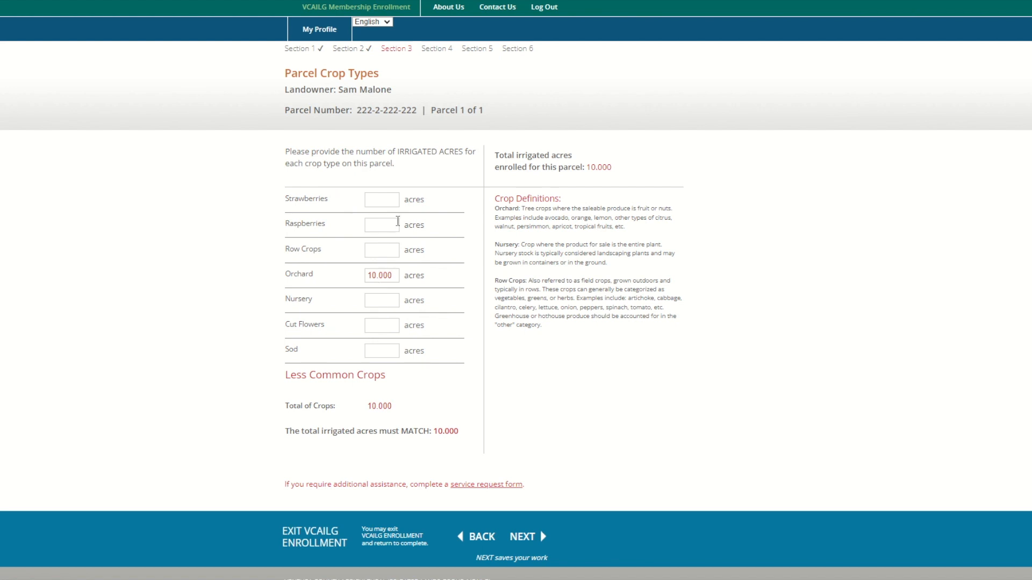
{"action": "left_click", "coordinate": [377, 383]}
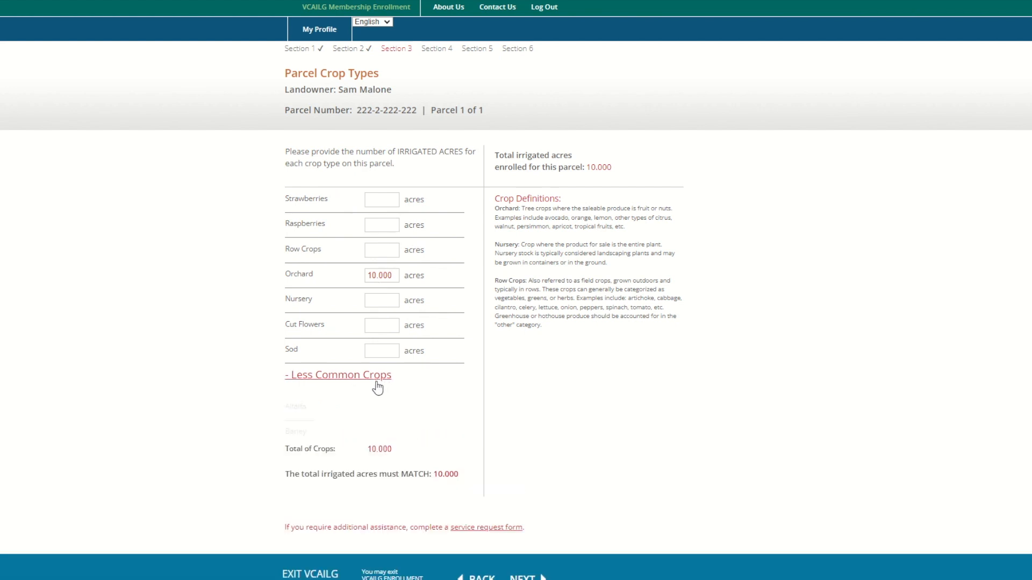
{"action": "scroll", "coordinate": [453, 342], "scroll_direction": "down", "scroll_amount": 1}
{"action": "scroll", "coordinate": [453, 342], "scroll_direction": "down", "scroll_amount": 5}
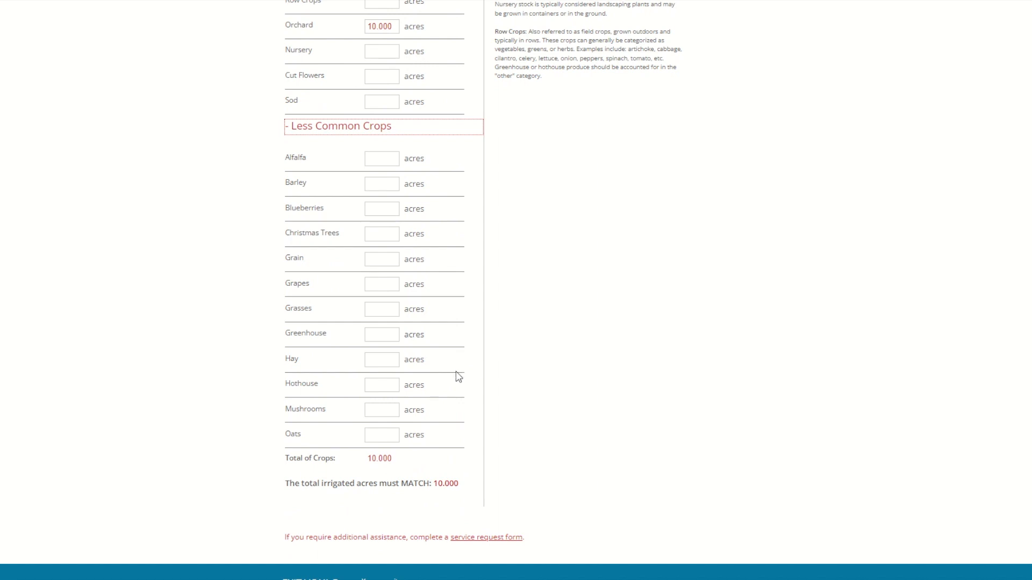
{"action": "scroll", "coordinate": [456, 377], "scroll_direction": "down", "scroll_amount": 2}
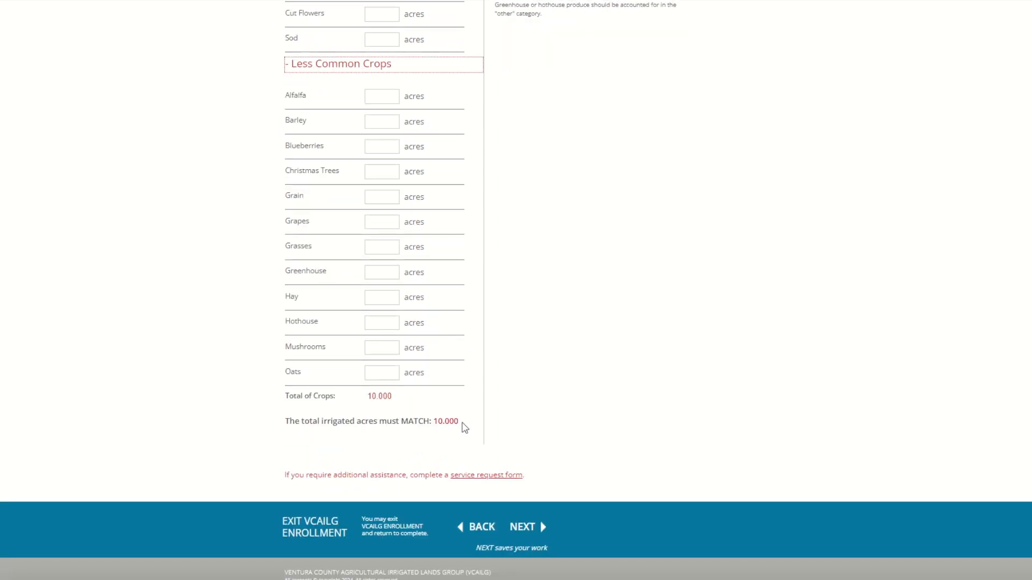
{"action": "left_click_drag", "start_coordinate": [453, 426], "coordinate": [433, 435]}
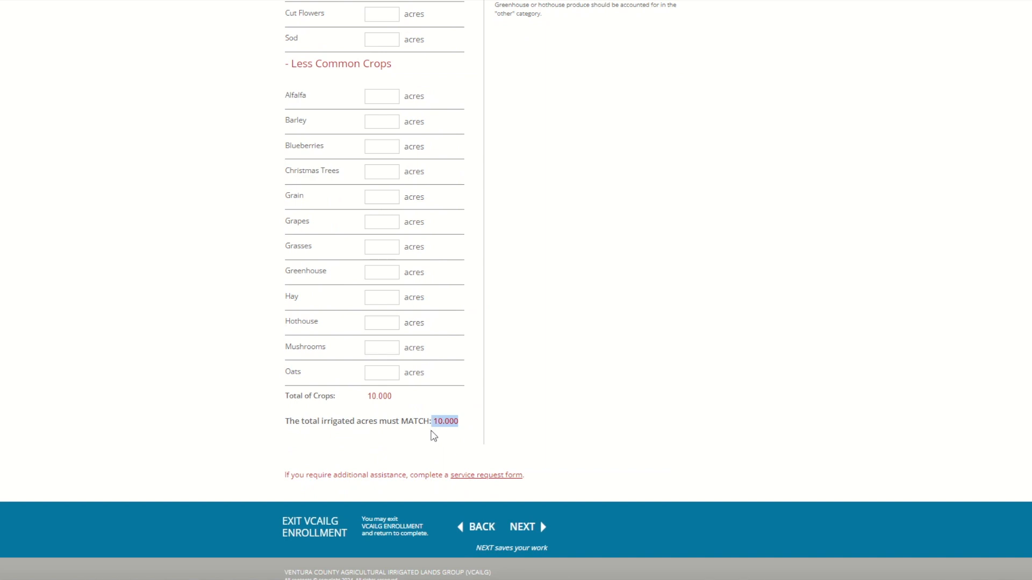
{"action": "left_click_drag", "start_coordinate": [433, 435], "coordinate": [436, 438]}
{"action": "scroll", "coordinate": [493, 435], "scroll_direction": "up", "scroll_amount": 3}
Enter 10 acres for Strawberries and clear the 10.000 Orchard acreage
{"action": "left_click_drag", "start_coordinate": [399, 154], "coordinate": [348, 154]}
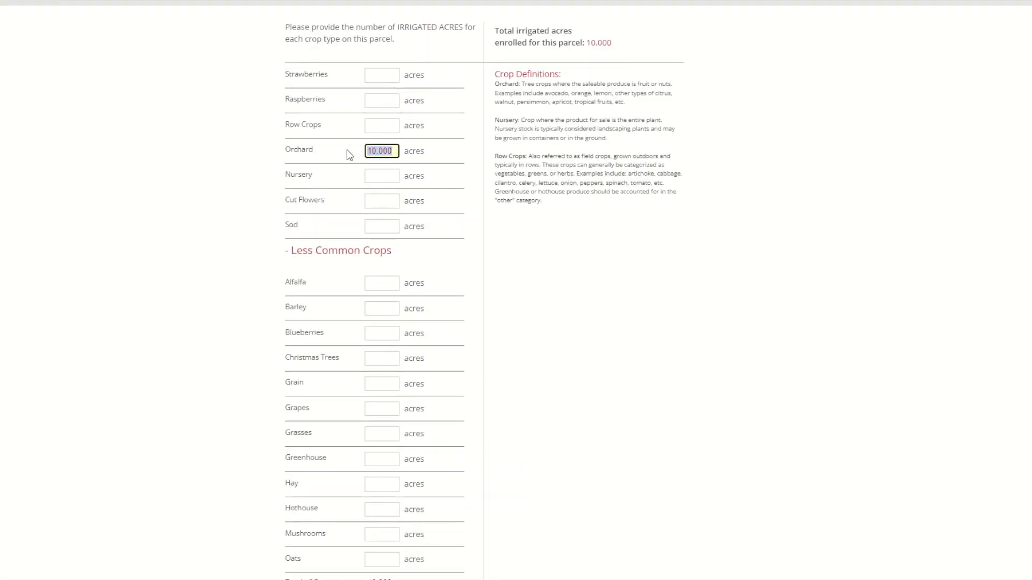
{"action": "left_click", "coordinate": [378, 73]}
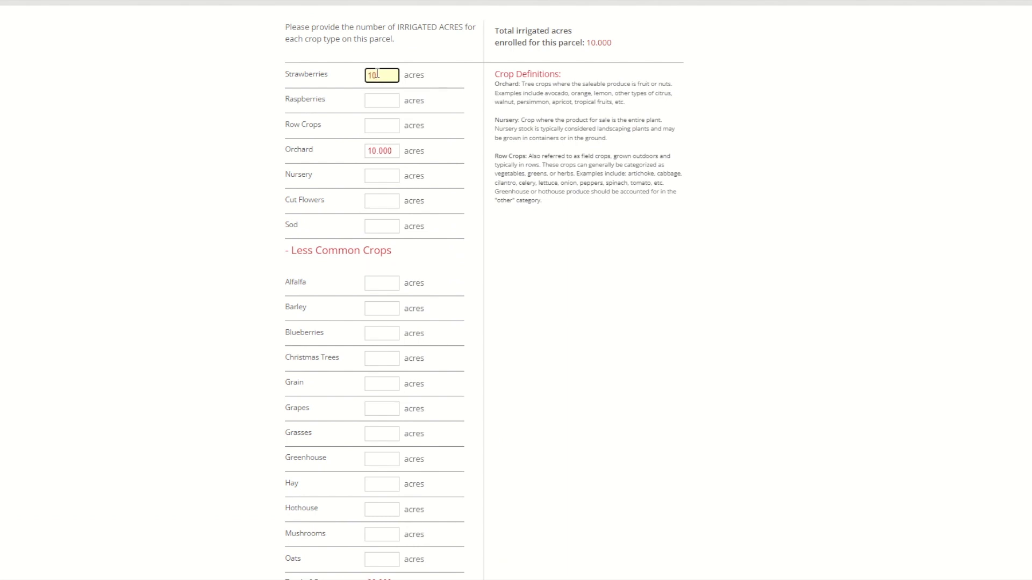
{"action": "left_click_drag", "start_coordinate": [395, 147], "coordinate": [345, 157]}
{"action": "key", "text": "BackSpace"}
{"action": "scroll", "coordinate": [385, 203], "scroll_direction": "down", "scroll_amount": 5}
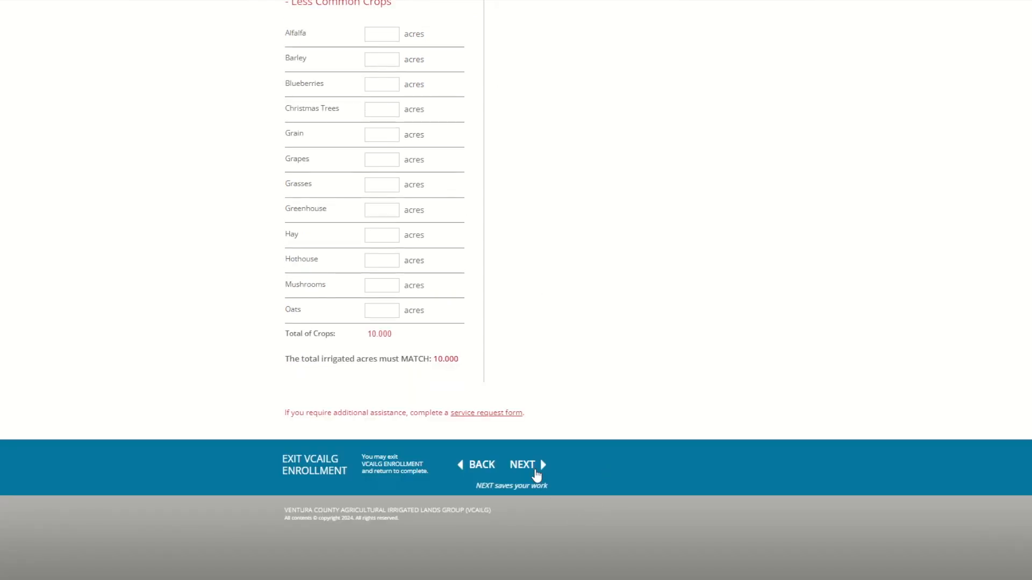
Save the crop types, pass the Section 3 summary and Section 4 intro, and open Strawberries questions
{"action": "left_click", "coordinate": [534, 467]}
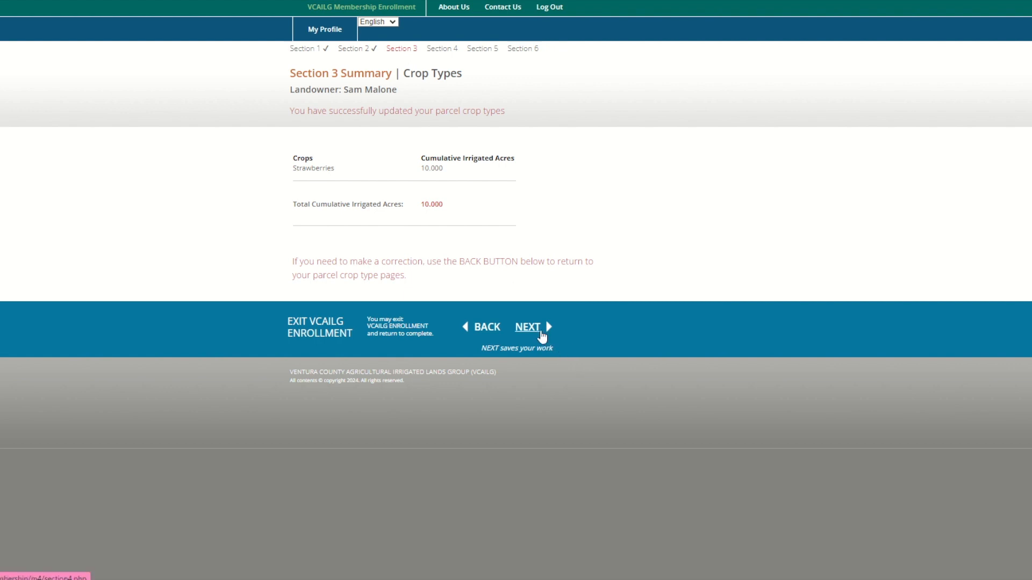
{"action": "left_click", "coordinate": [540, 333]}
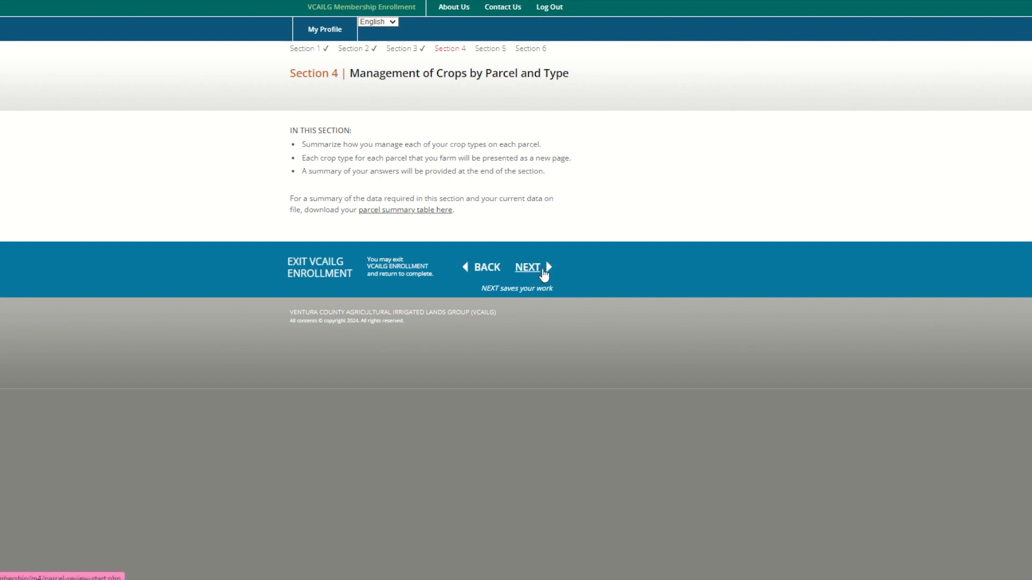
{"action": "left_click", "coordinate": [544, 274]}
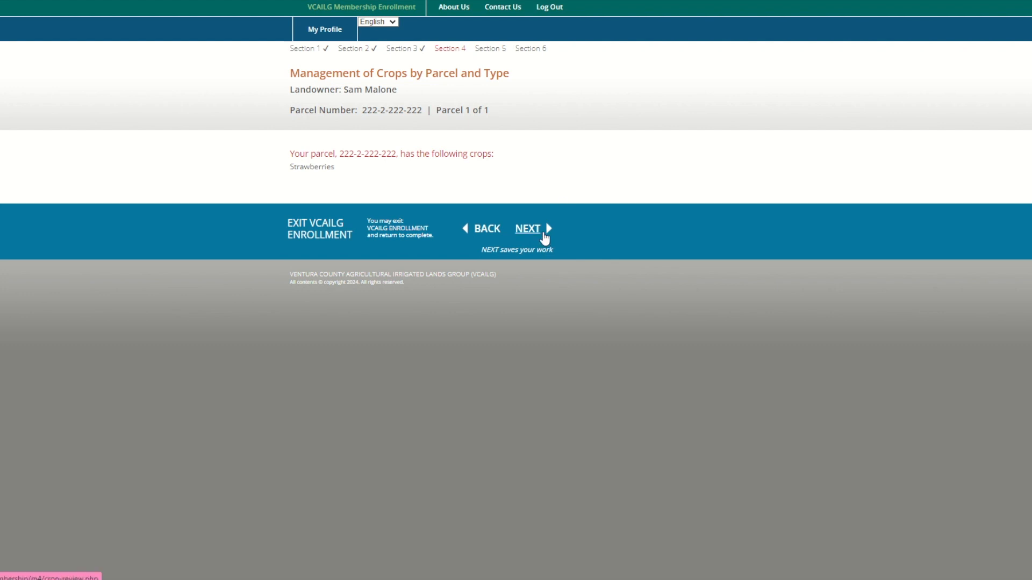
{"action": "left_click", "coordinate": [545, 239]}
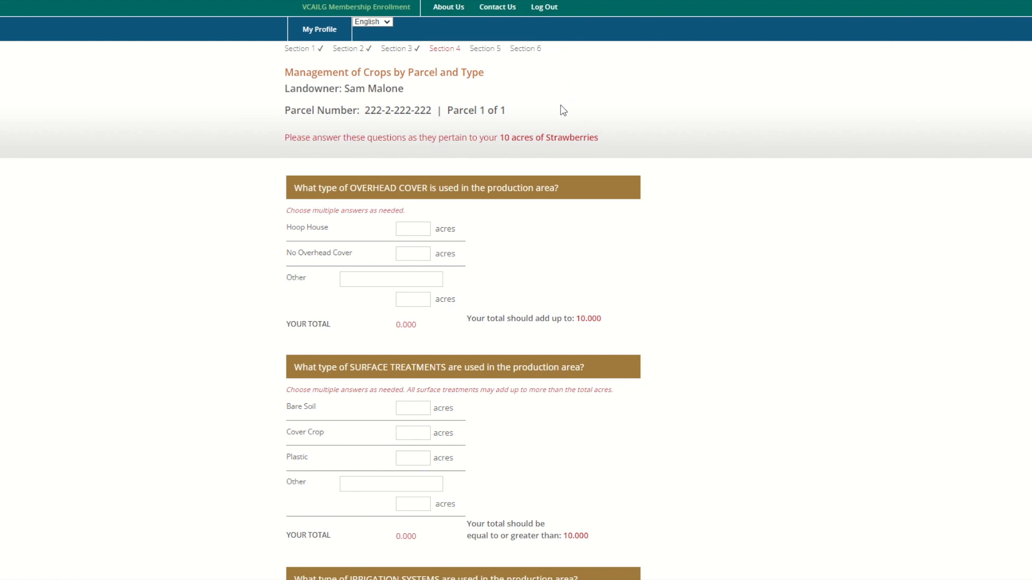
Review the Strawberries overhead cover, surface treatment and irrigation questions, starting at Hoop House acres
{"action": "scroll", "coordinate": [562, 114], "scroll_direction": "down", "scroll_amount": 1}
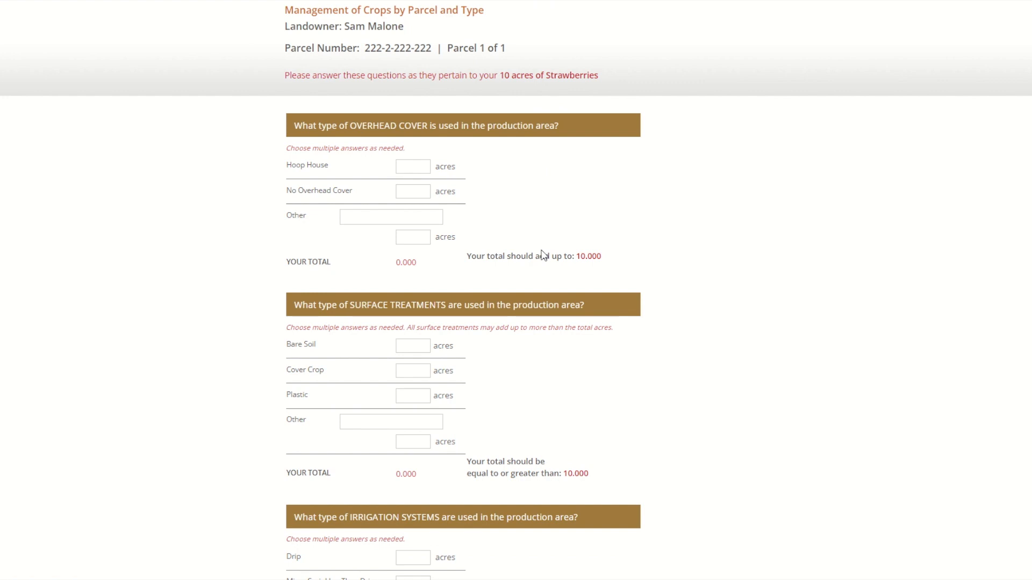
{"action": "left_click", "coordinate": [418, 171]}
{"action": "scroll", "coordinate": [459, 193], "scroll_direction": "down", "scroll_amount": 5}
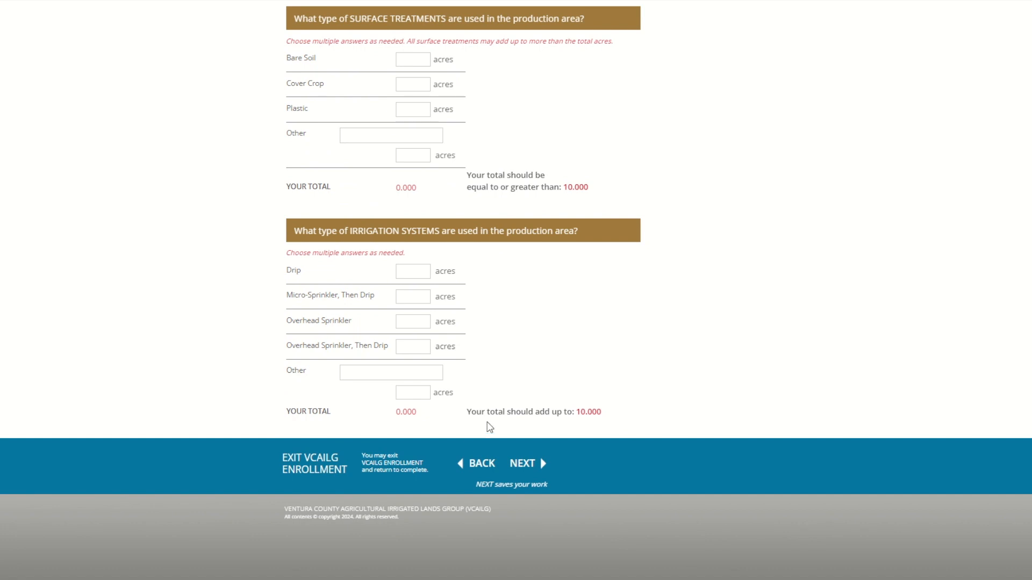
{"action": "scroll", "coordinate": [489, 430], "scroll_direction": "up", "scroll_amount": 2}
{"action": "scroll", "coordinate": [489, 427], "scroll_direction": "up", "scroll_amount": 2}
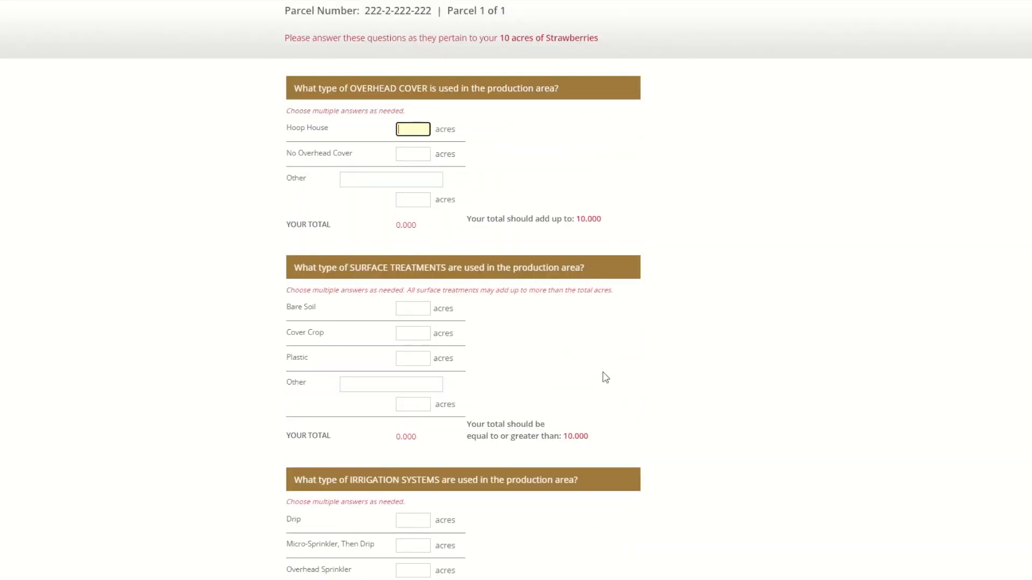
{"action": "scroll", "coordinate": [597, 166], "scroll_direction": "up", "scroll_amount": 1}
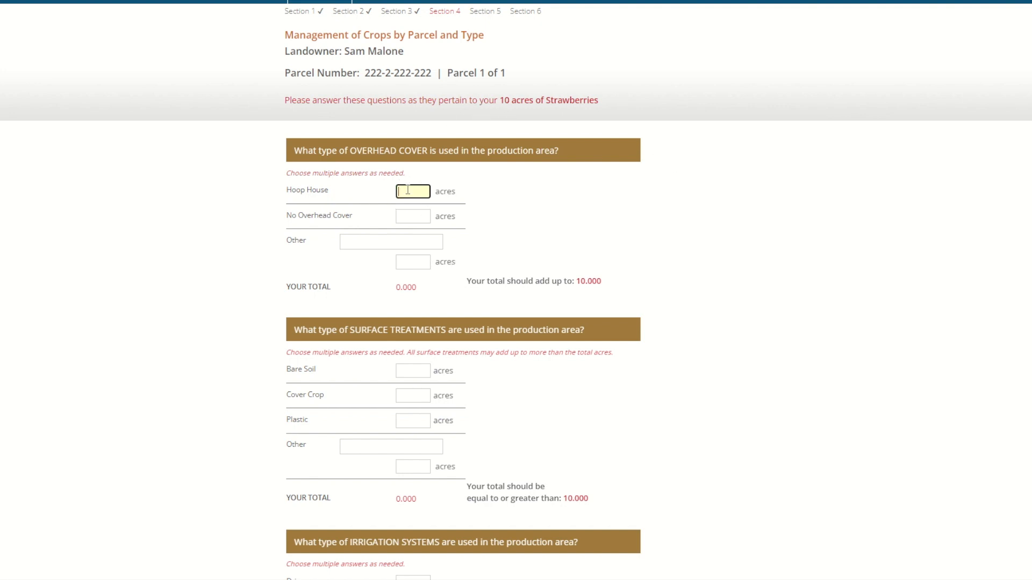
Put the strawberry acres under No Overhead Cover, checking the 10.000 target total
{"action": "left_click", "coordinate": [400, 213]}
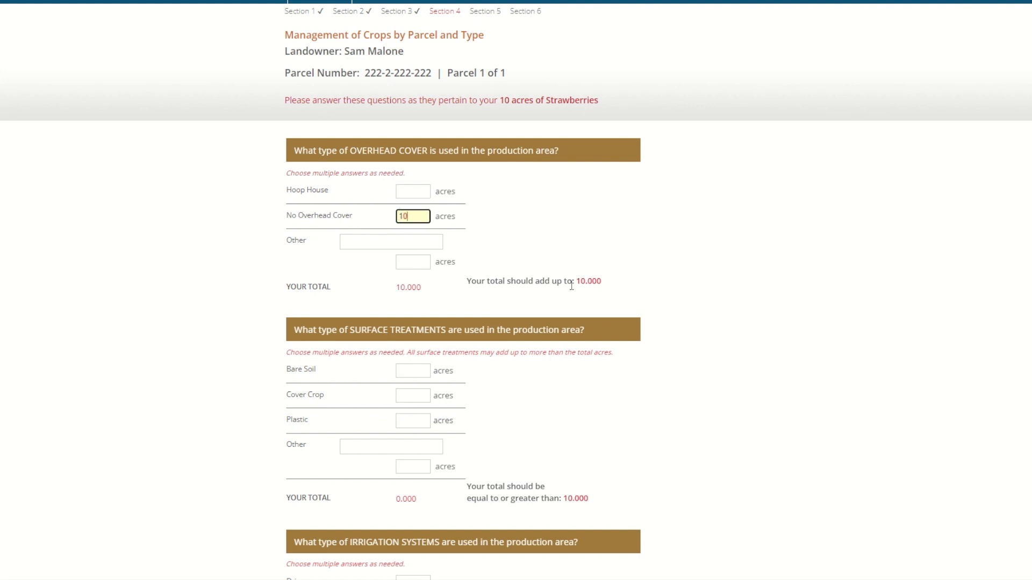
{"action": "left_click_drag", "start_coordinate": [574, 281], "coordinate": [606, 289]}
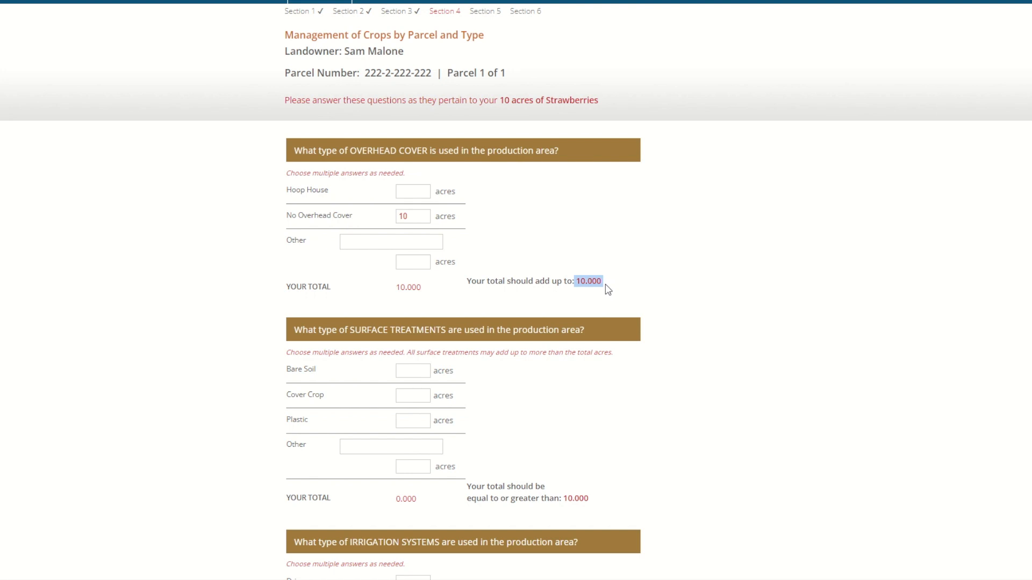
{"action": "left_click", "coordinate": [574, 398]}
{"action": "scroll", "coordinate": [409, 391], "scroll_direction": "down", "scroll_amount": 1}
Enter 10 acres each for Plastic surface treatment and Drip irrigation, then save the questionnaire
{"action": "left_click", "coordinate": [421, 363]}
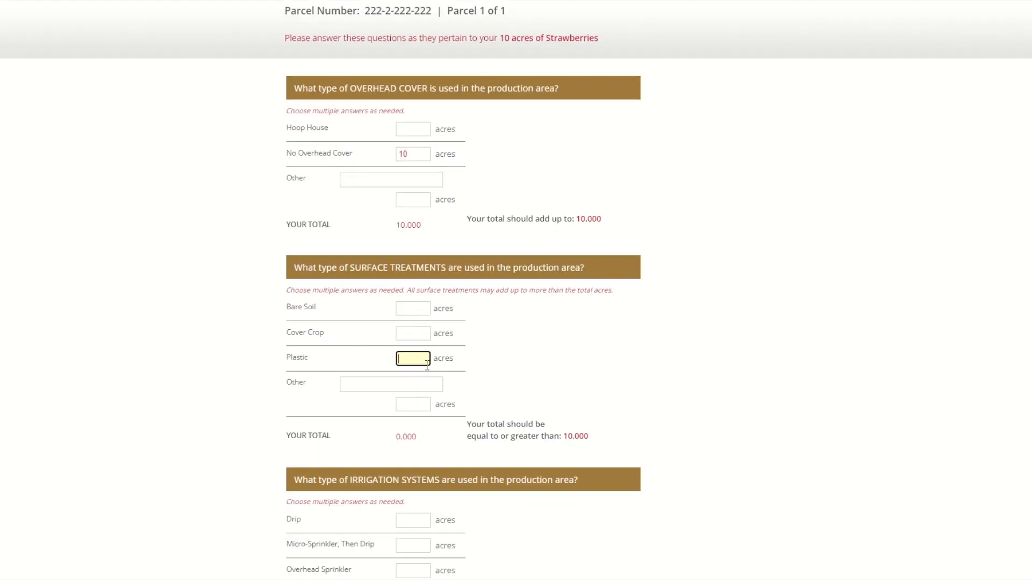
{"action": "type", "text": "10"}
{"action": "scroll", "coordinate": [430, 376], "scroll_direction": "down", "scroll_amount": 2}
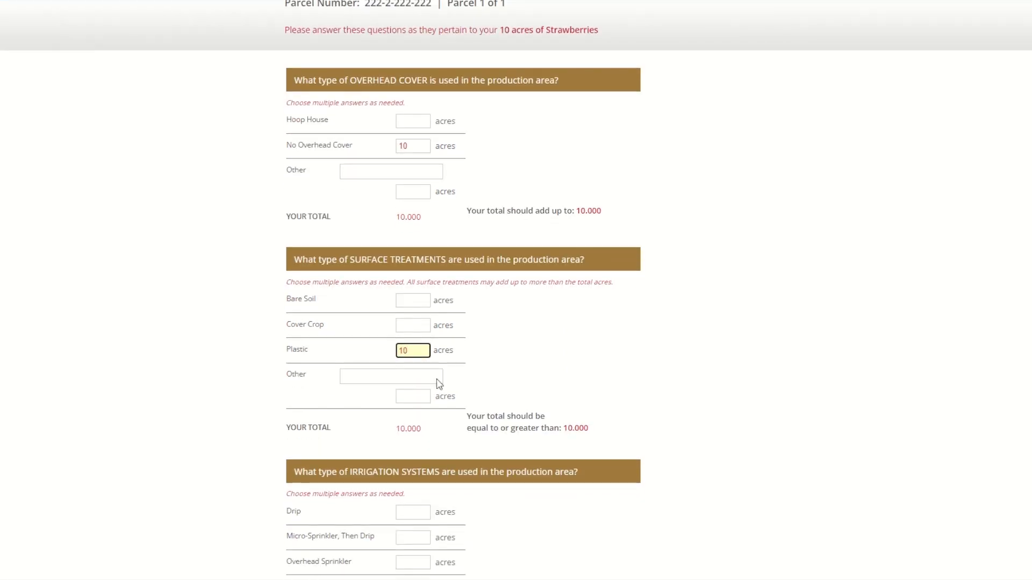
{"action": "left_click", "coordinate": [412, 397]}
{"action": "type", "text": "10"}
{"action": "scroll", "coordinate": [619, 444], "scroll_direction": "down", "scroll_amount": 1}
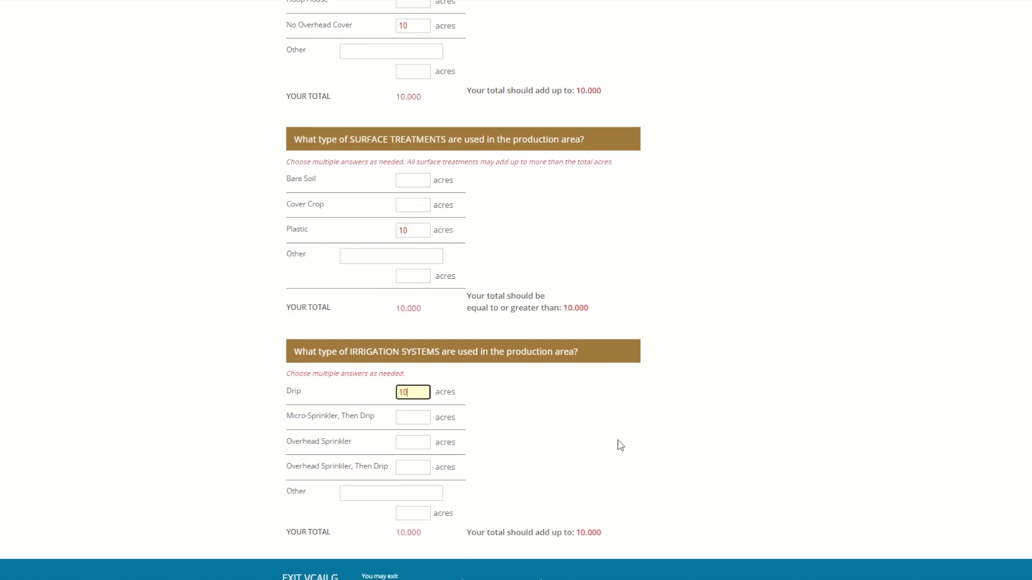
{"action": "scroll", "coordinate": [620, 445], "scroll_direction": "down", "scroll_amount": 1}
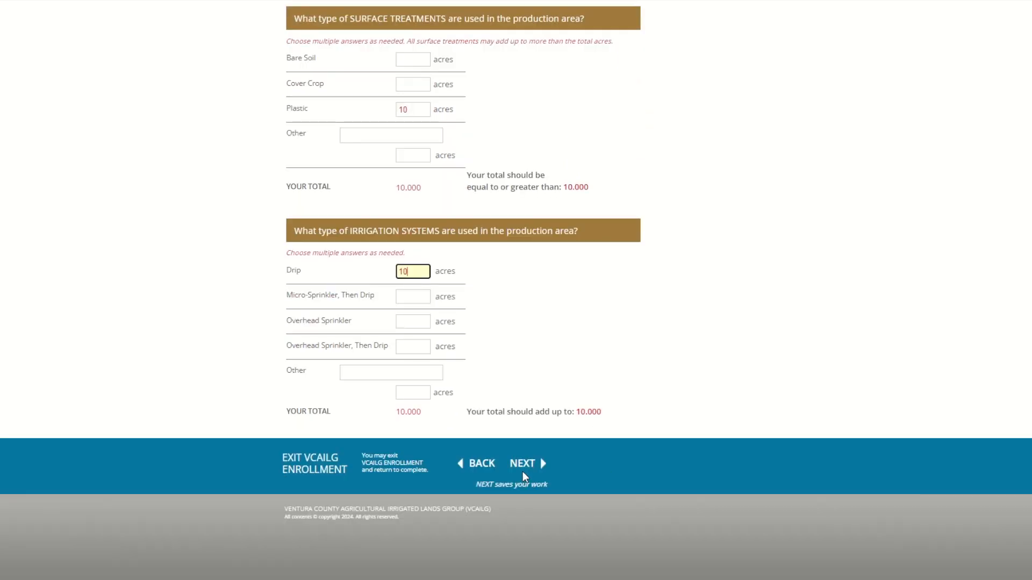
{"action": "left_click", "coordinate": [537, 469]}
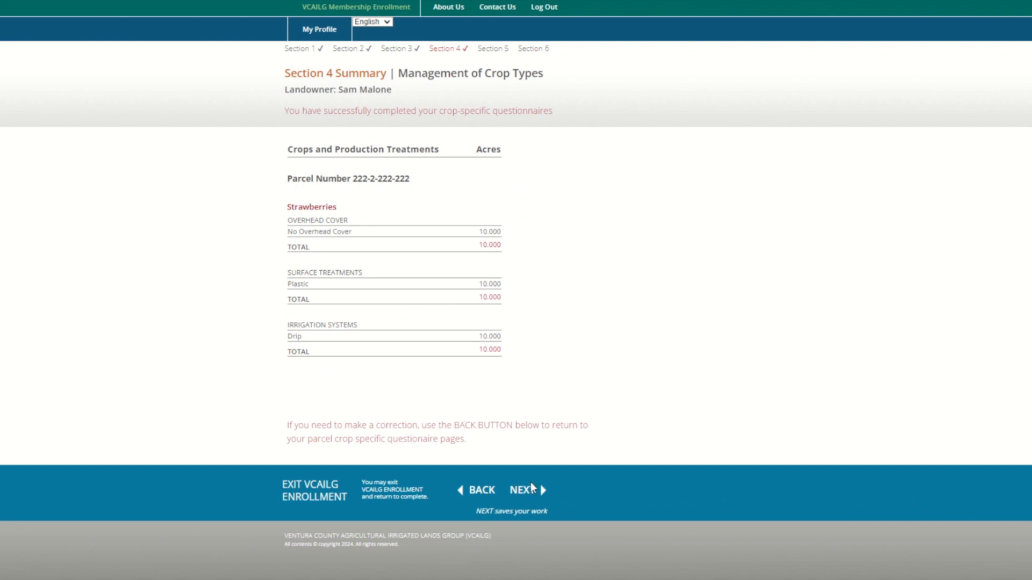
Advance from the Section 4 crop summary to the Section 5 Water Management introduction
{"action": "left_click", "coordinate": [532, 495]}
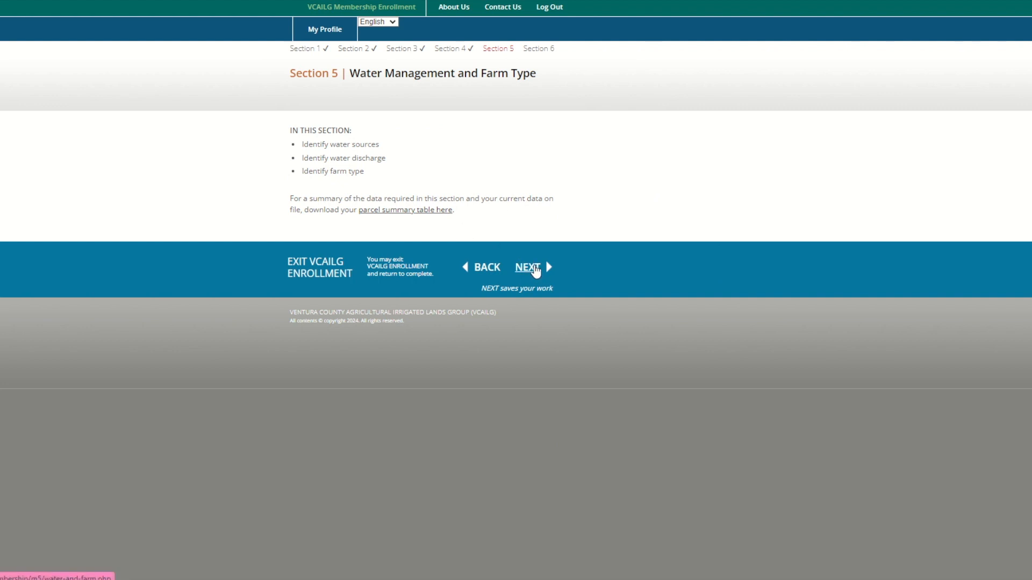
Tick Water Purveyor, Surface Diversion and Private Well sources plus Irrigation Tailwater and Stormwater Runoff discharges
{"action": "left_click", "coordinate": [535, 268]}
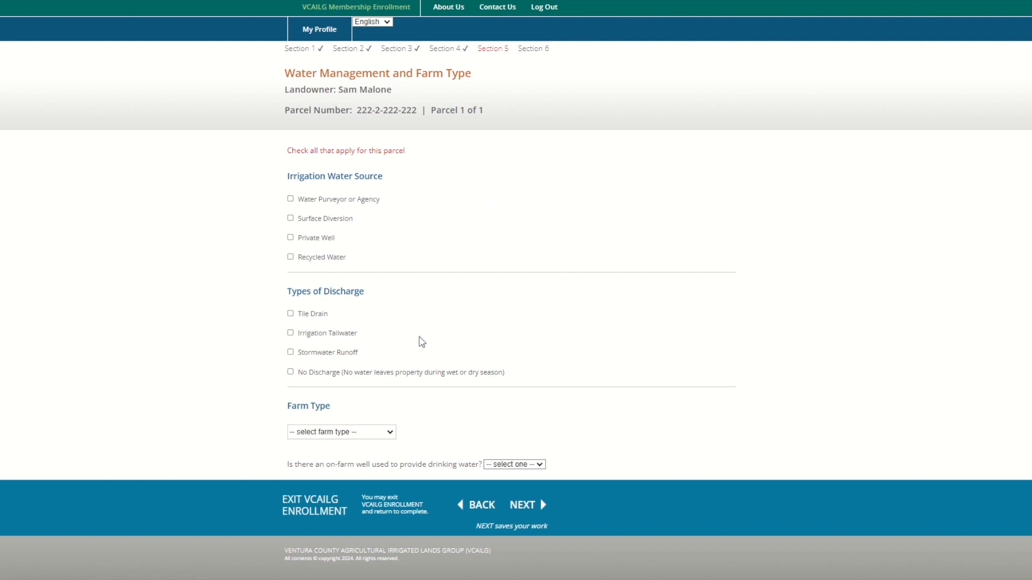
{"action": "left_click", "coordinate": [290, 199]}
{"action": "left_click", "coordinate": [290, 218]}
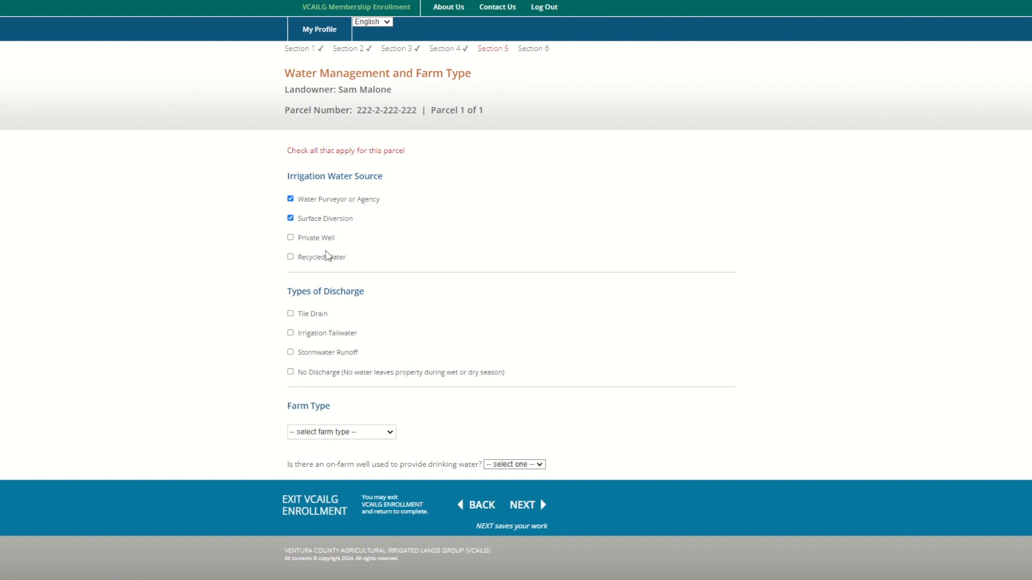
{"action": "left_click", "coordinate": [291, 238]}
{"action": "left_click", "coordinate": [291, 332]}
{"action": "left_click", "coordinate": [290, 352]}
{"action": "left_click", "coordinate": [394, 435]}
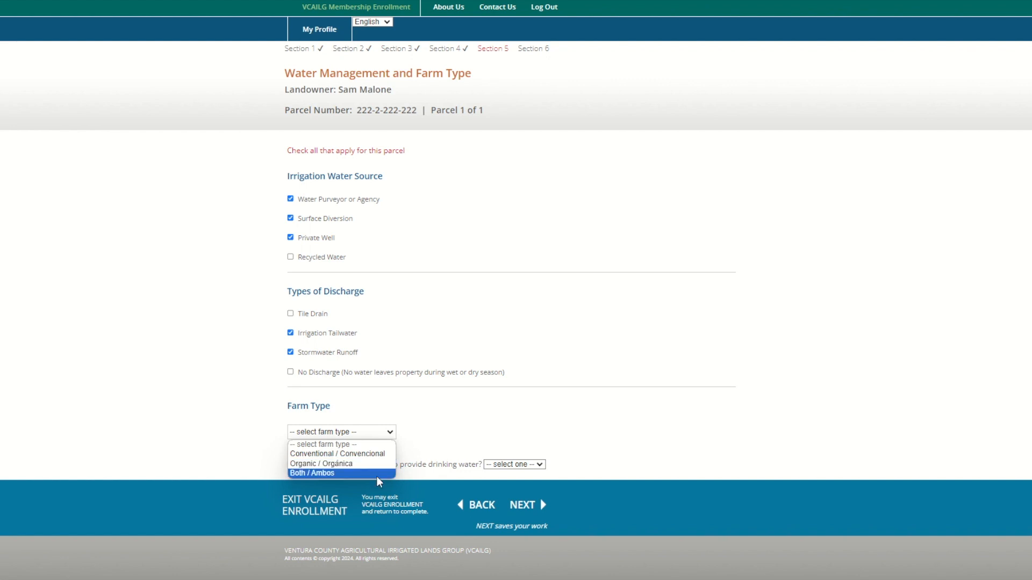
Set farm type to Both / Ambos with 5 conventional and 5 organic acres
{"action": "left_click", "coordinate": [344, 473]}
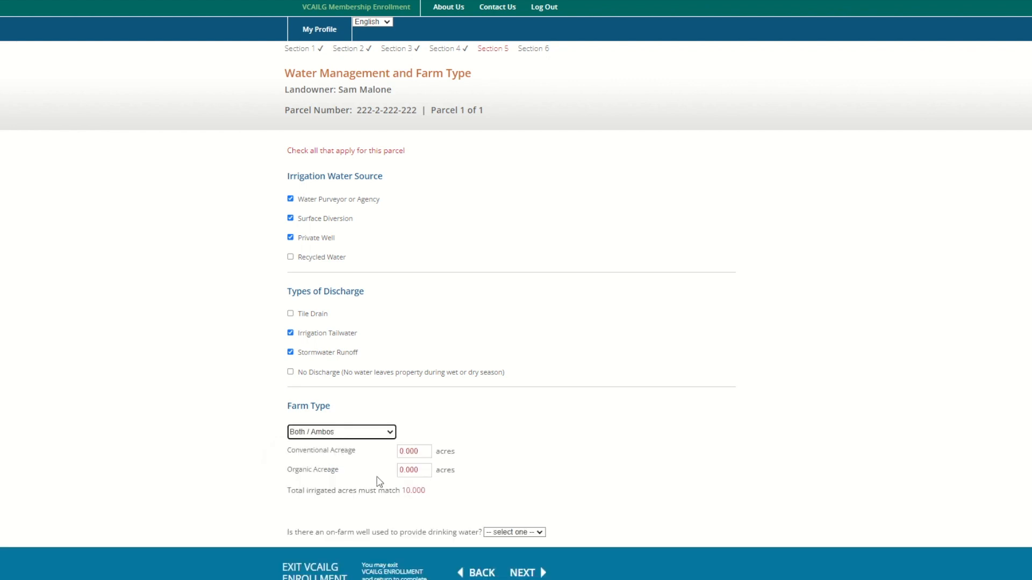
{"action": "left_click", "coordinate": [422, 453]}
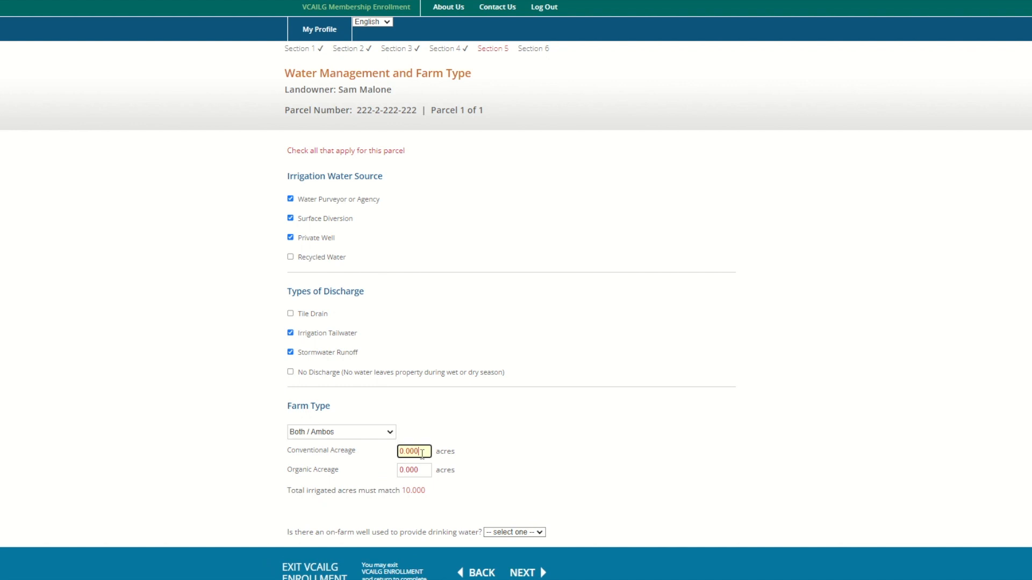
{"action": "left_click_drag", "start_coordinate": [422, 454], "coordinate": [388, 466]}
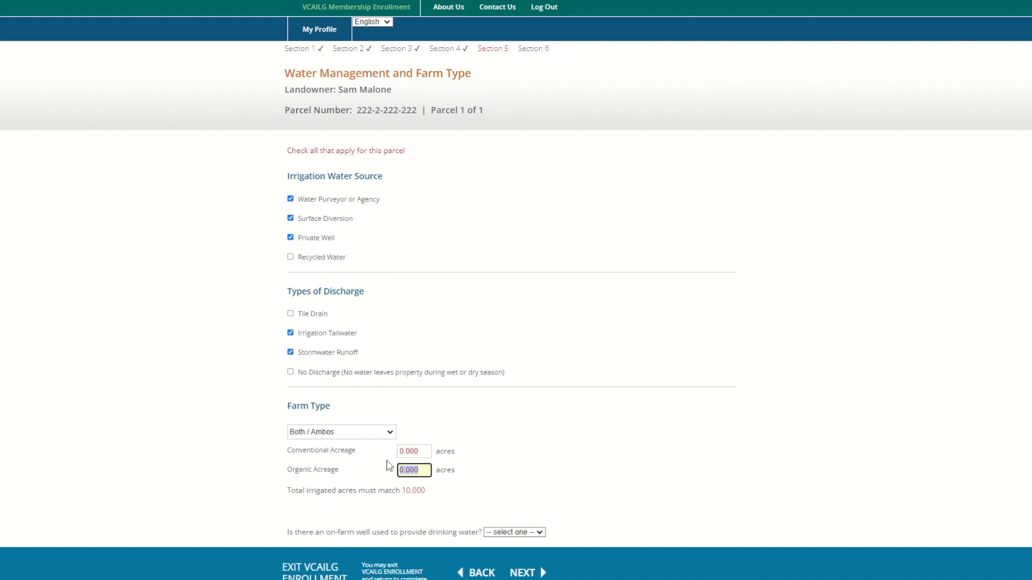
{"action": "left_click", "coordinate": [423, 453]}
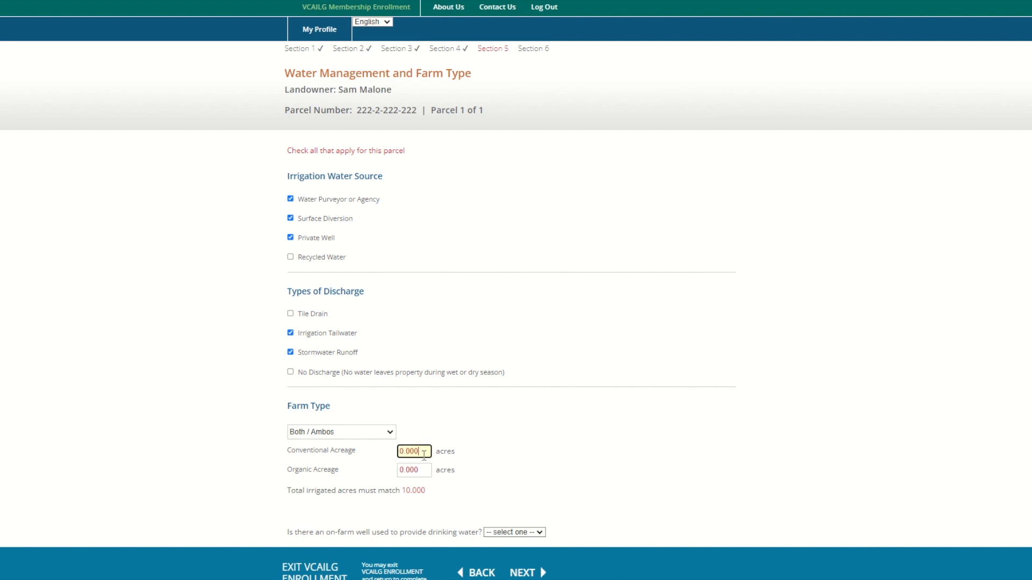
{"action": "left_click_drag", "start_coordinate": [424, 454], "coordinate": [395, 455]}
{"action": "type", "text": "5"}
{"action": "left_click_drag", "start_coordinate": [426, 473], "coordinate": [379, 473]}
{"action": "type", "text": "5"}
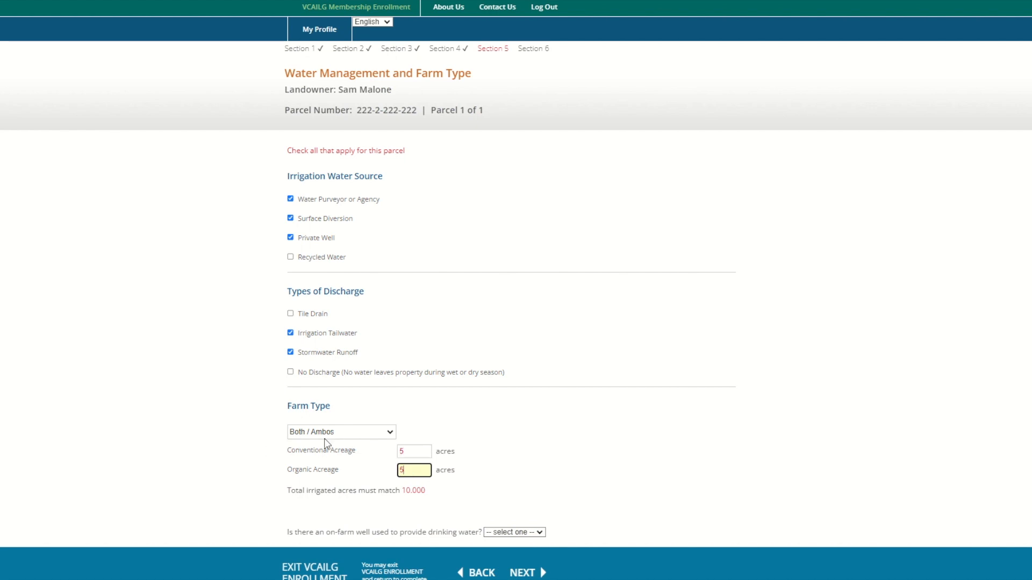
Answer No to the drinking-water well question and save Section 5
{"action": "scroll", "coordinate": [445, 438], "scroll_direction": "down", "scroll_amount": 2}
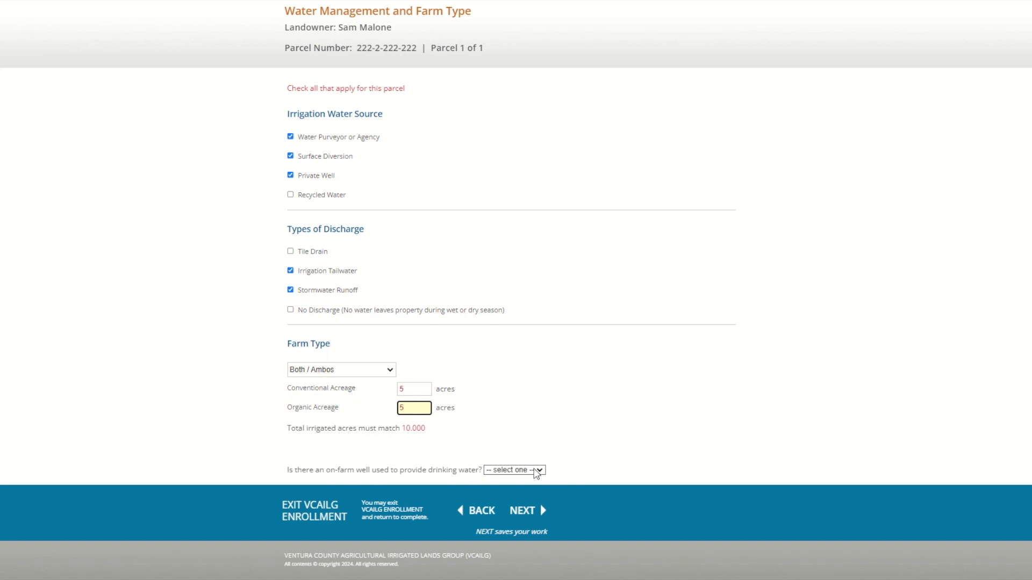
{"action": "left_click", "coordinate": [536, 471]}
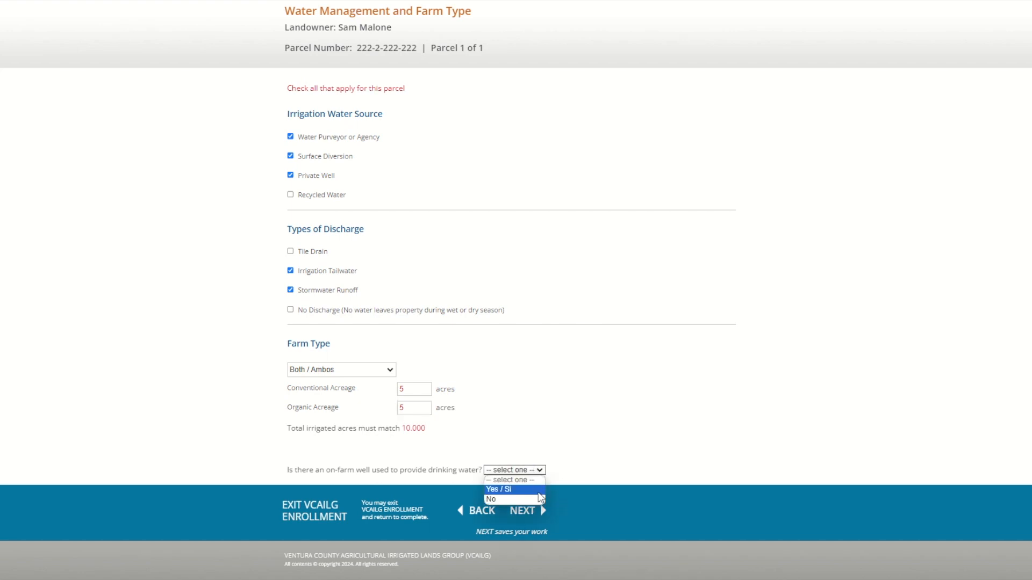
{"action": "left_click", "coordinate": [525, 500]}
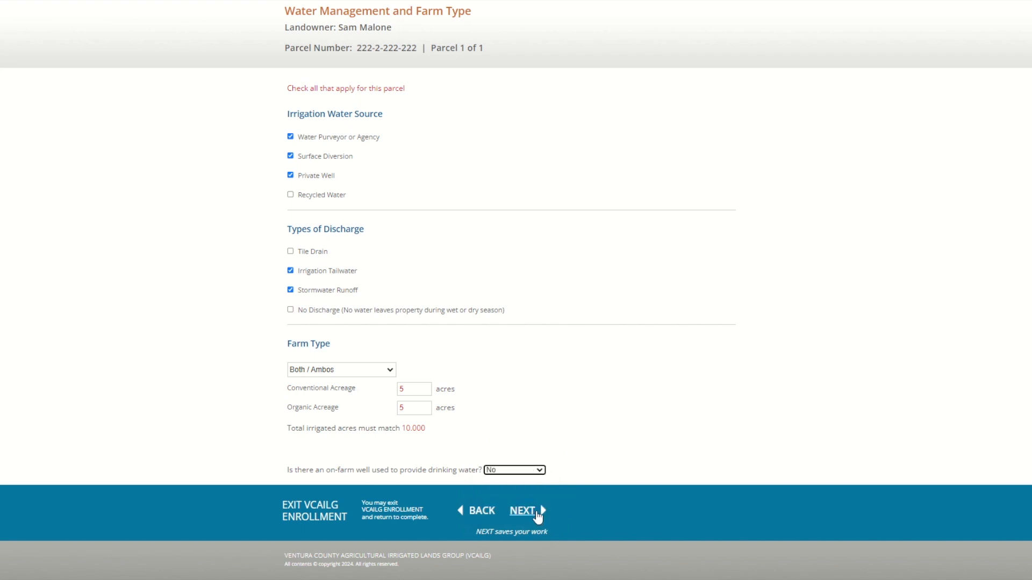
{"action": "left_click", "coordinate": [538, 516]}
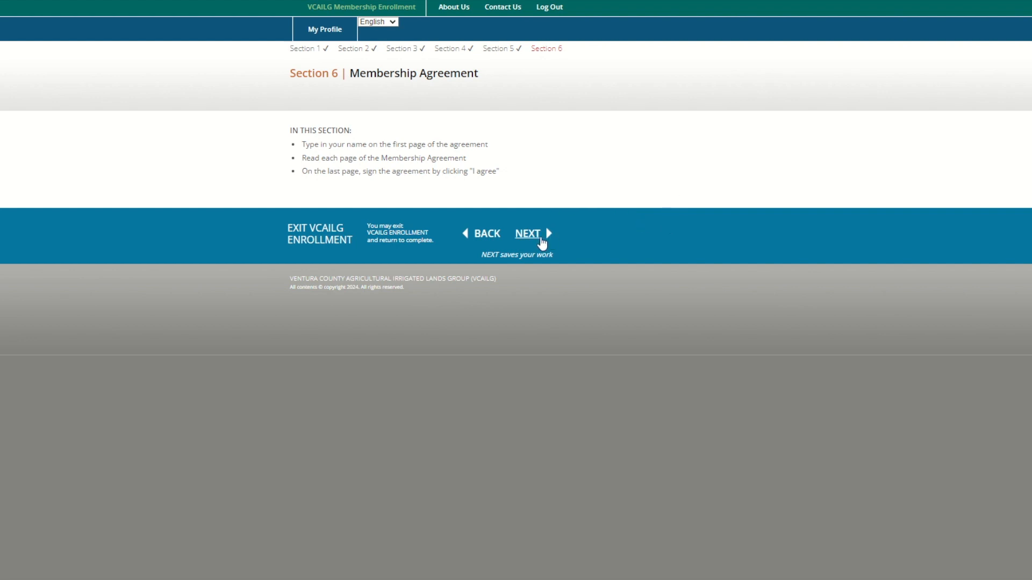
Open the Participation Agreement and scroll through its Section I Recitals page
{"action": "left_click", "coordinate": [528, 233]}
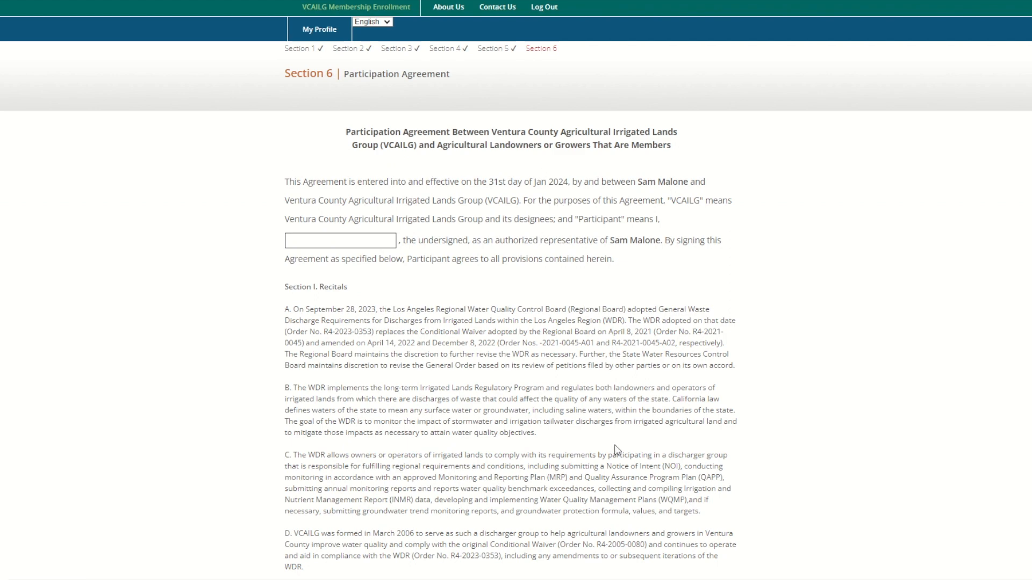
{"action": "scroll", "coordinate": [618, 452], "scroll_direction": "down", "scroll_amount": 1}
{"action": "scroll", "coordinate": [621, 468], "scroll_direction": "down", "scroll_amount": 1}
{"action": "scroll", "coordinate": [625, 474], "scroll_direction": "down", "scroll_amount": 1}
{"action": "scroll", "coordinate": [629, 510], "scroll_direction": "down", "scroll_amount": 1}
{"action": "scroll", "coordinate": [630, 514], "scroll_direction": "down", "scroll_amount": 1}
{"action": "scroll", "coordinate": [631, 509], "scroll_direction": "up", "scroll_amount": 2}
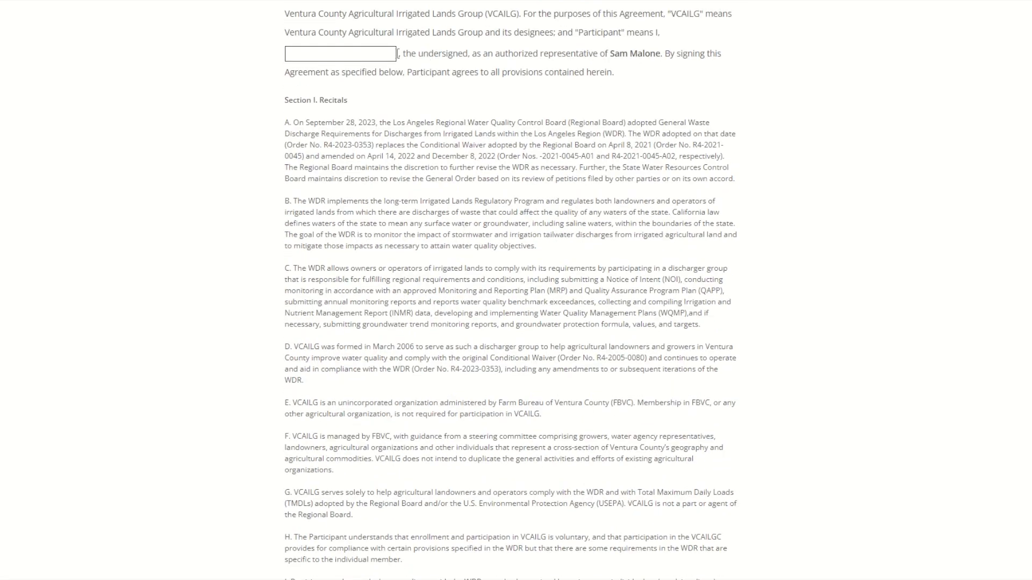
Enter the participant's name in the blank field and accept Section I Recitals
{"action": "left_click", "coordinate": [381, 52]}
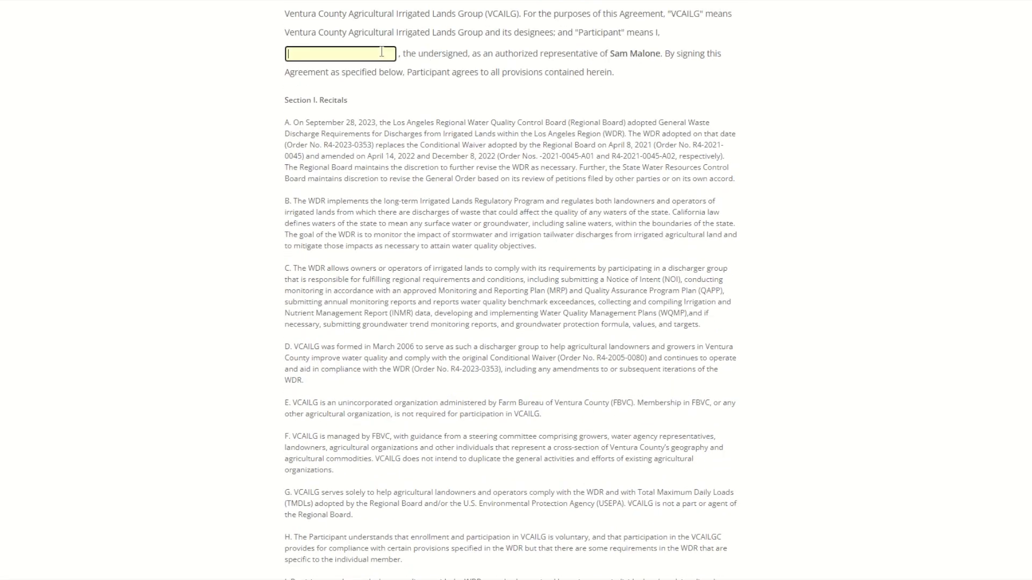
{"action": "type", "text": "Jocelyn"}
{"action": "scroll", "coordinate": [559, 197], "scroll_direction": "down", "scroll_amount": 4}
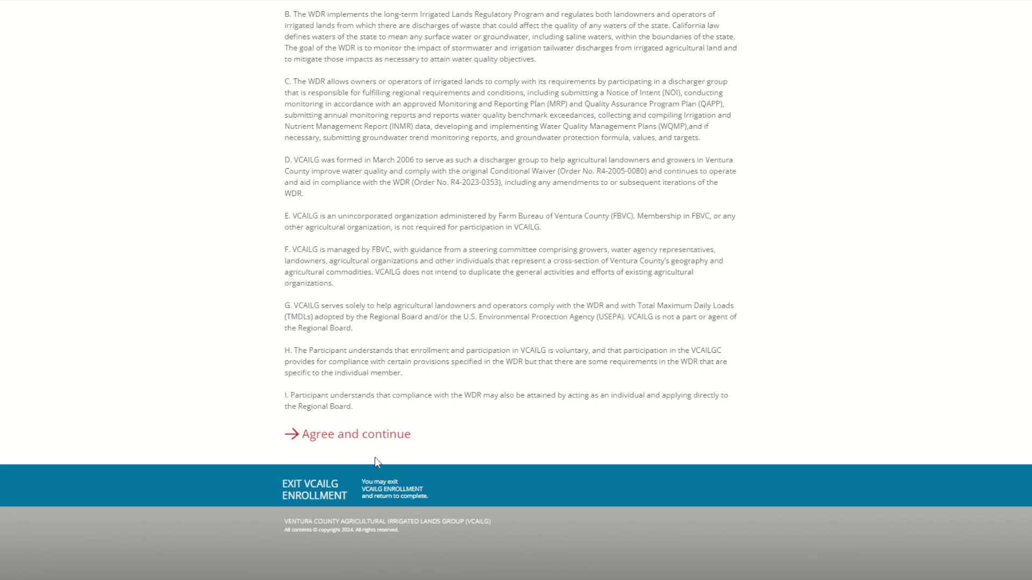
{"action": "left_click", "coordinate": [337, 435]}
Accept the Section II Agreements and Section III Cost Allocations pages
{"action": "scroll", "coordinate": [337, 438], "scroll_direction": "down", "scroll_amount": 10}
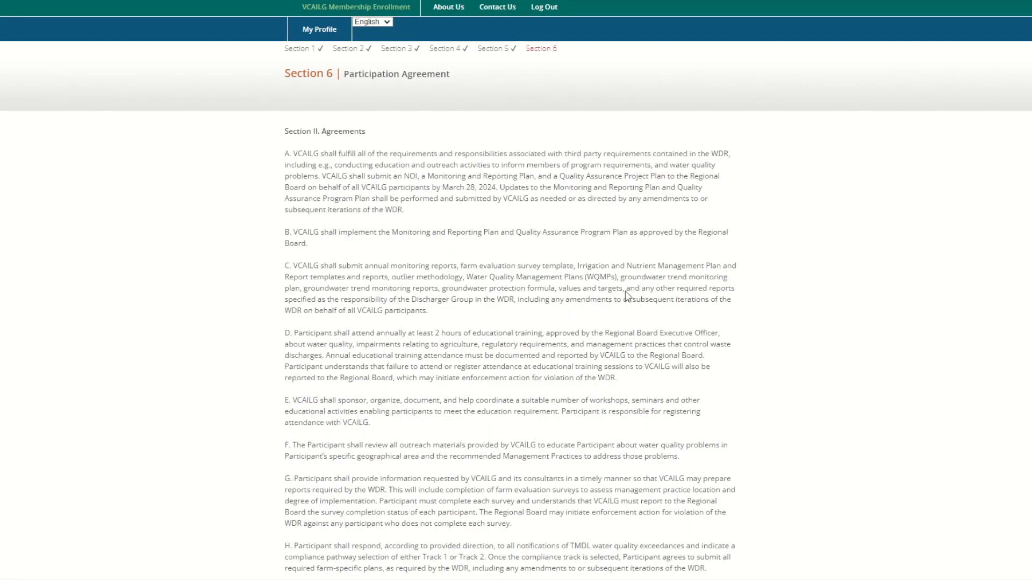
{"action": "scroll", "coordinate": [612, 282], "scroll_direction": "down", "scroll_amount": 5}
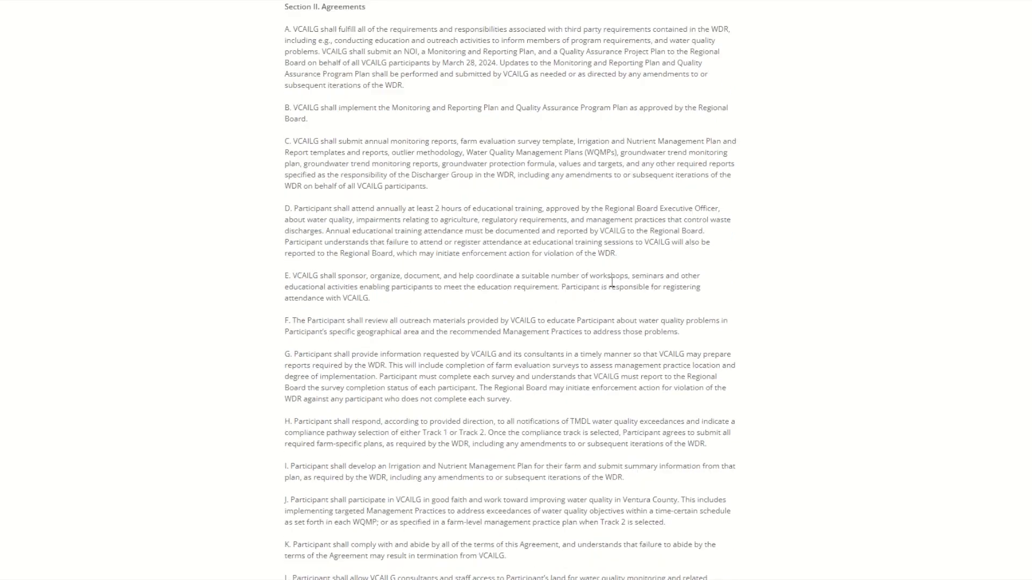
{"action": "scroll", "coordinate": [613, 284], "scroll_direction": "down", "scroll_amount": 6}
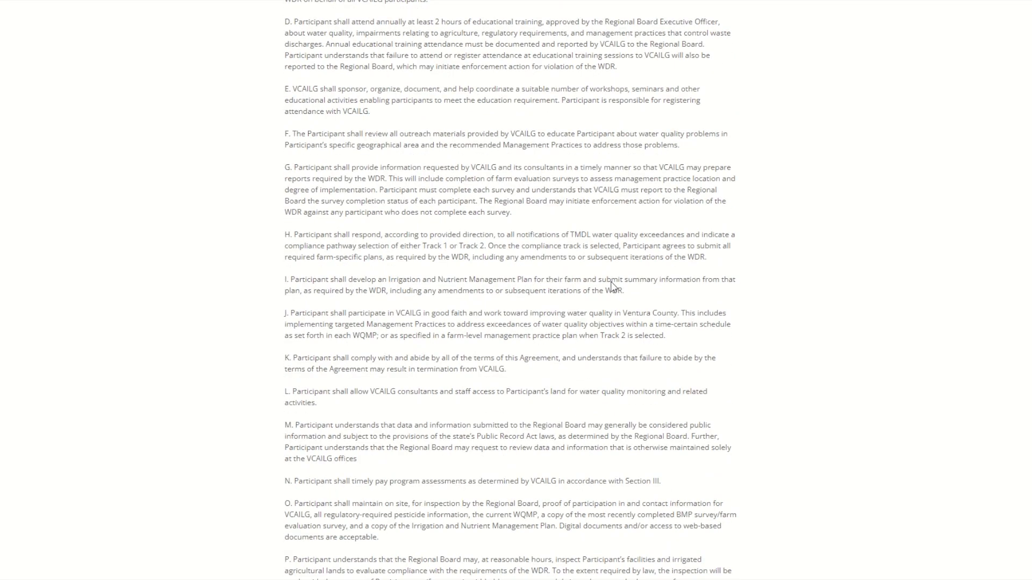
{"action": "scroll", "coordinate": [612, 282], "scroll_direction": "down", "scroll_amount": 2}
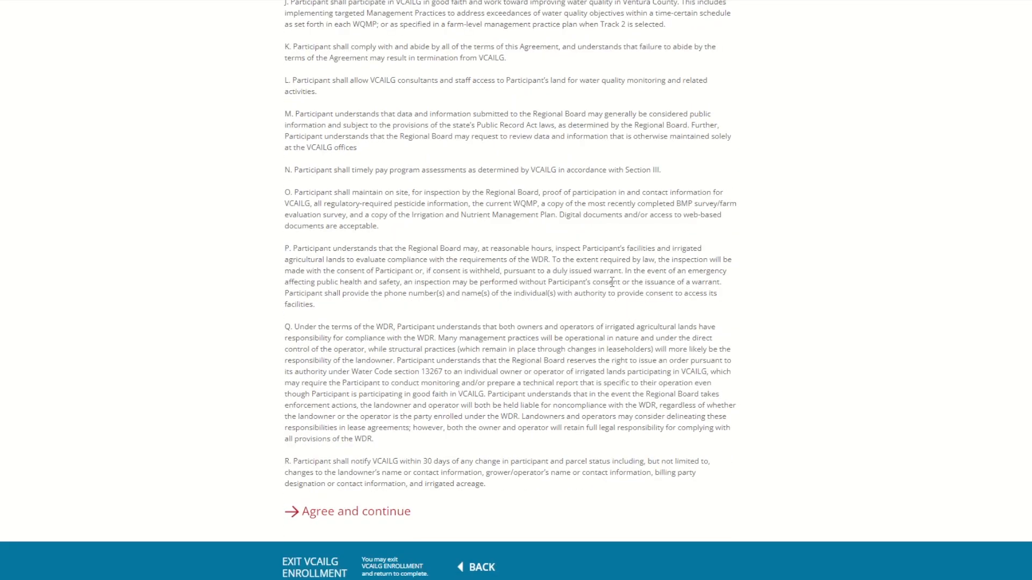
{"action": "left_click", "coordinate": [399, 518]}
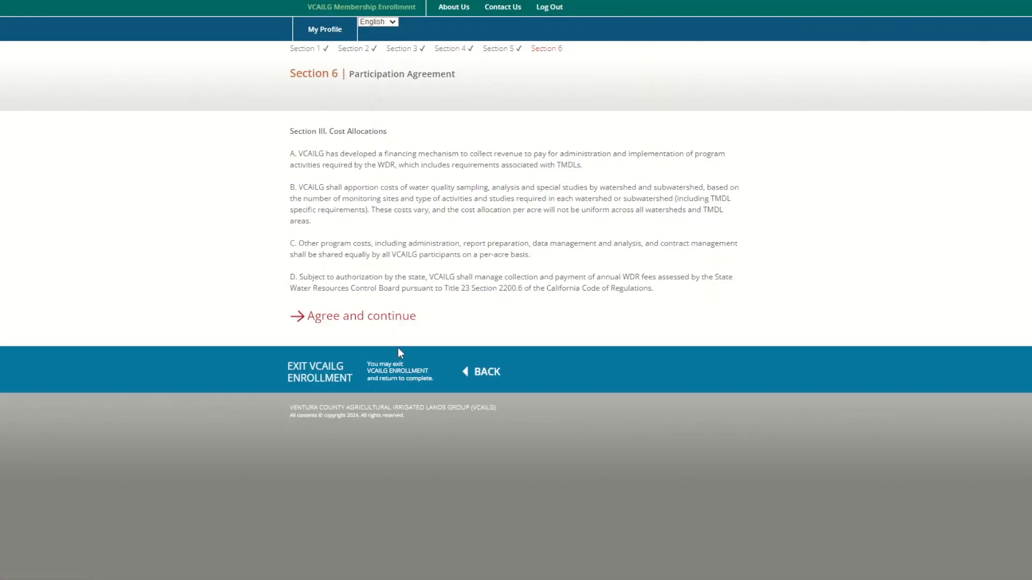
{"action": "left_click", "coordinate": [405, 321]}
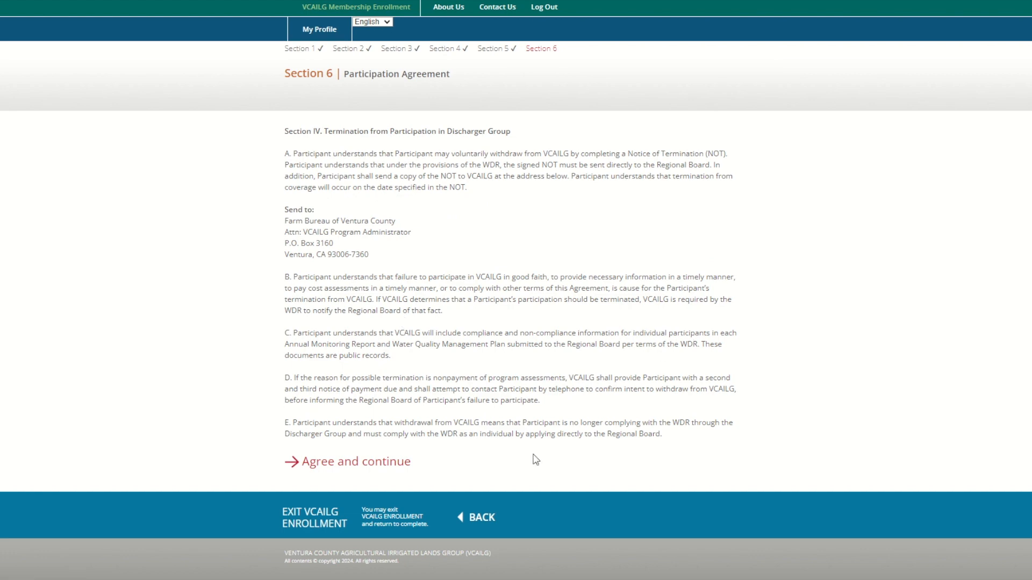
Accept the Section IV termination terms, agree on the final page, and submit the enrollment
{"action": "left_click", "coordinate": [381, 475]}
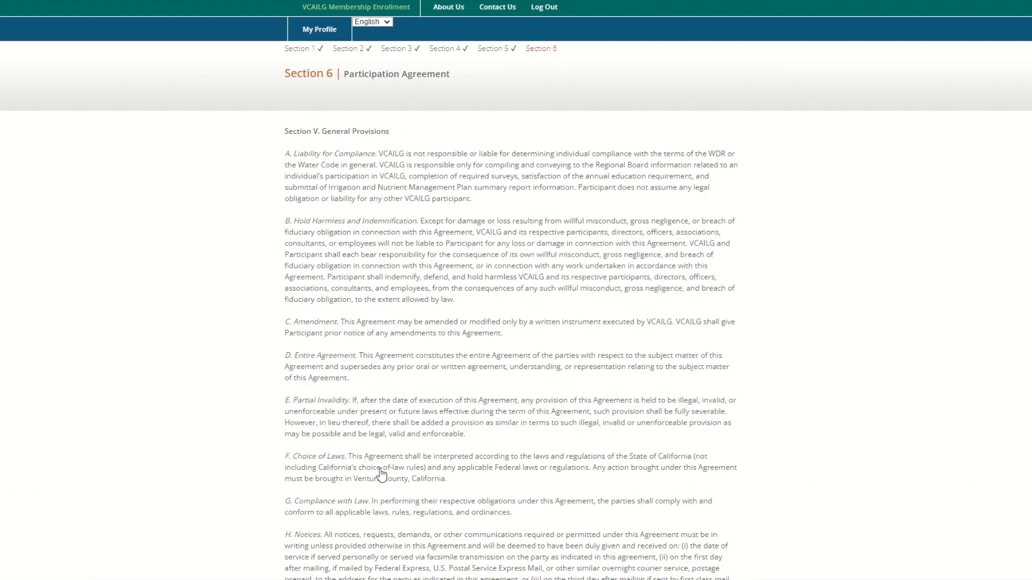
{"action": "scroll", "coordinate": [397, 471], "scroll_direction": "down", "scroll_amount": 5}
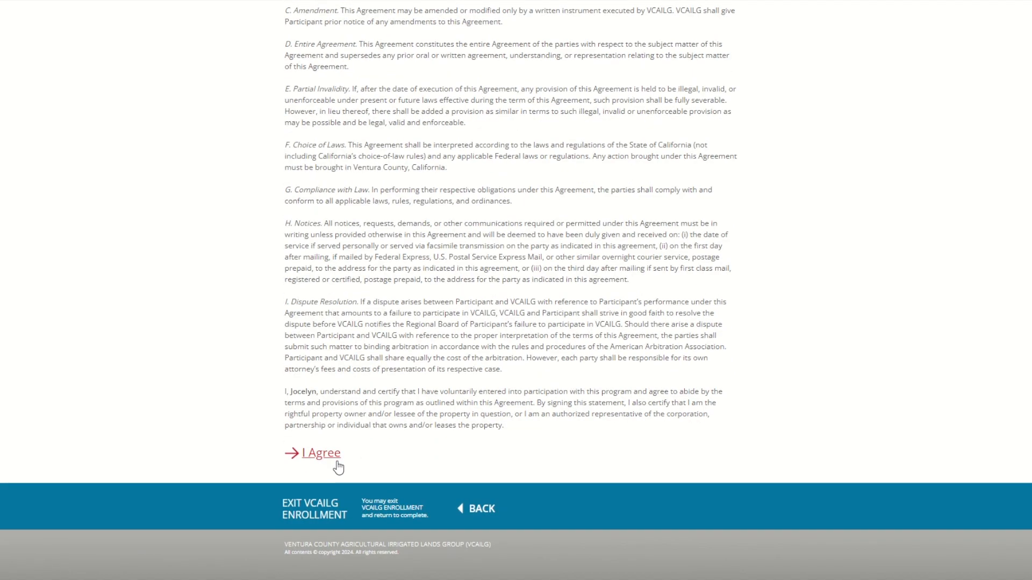
{"action": "left_click", "coordinate": [338, 463]}
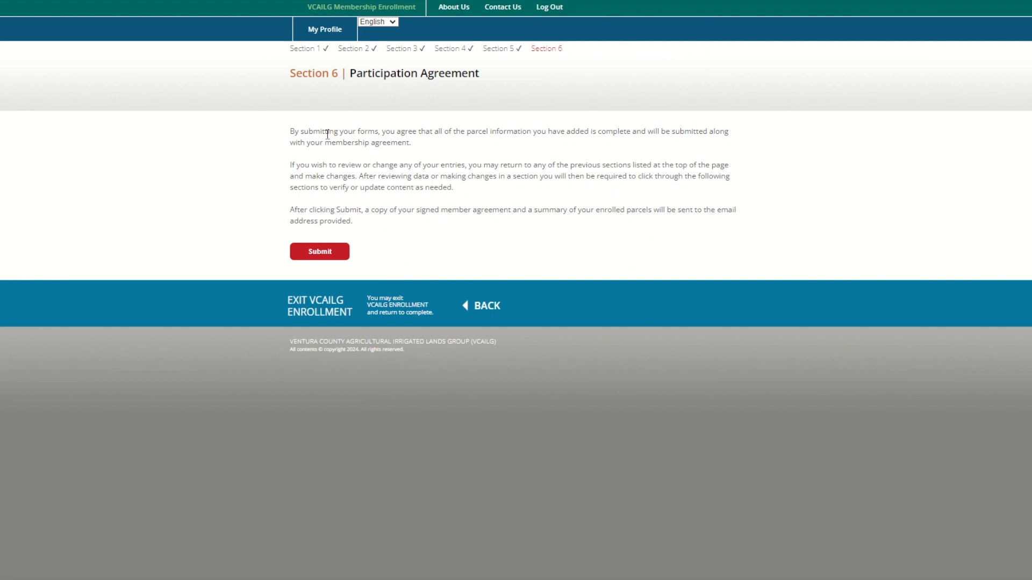
{"action": "left_click", "coordinate": [315, 253]}
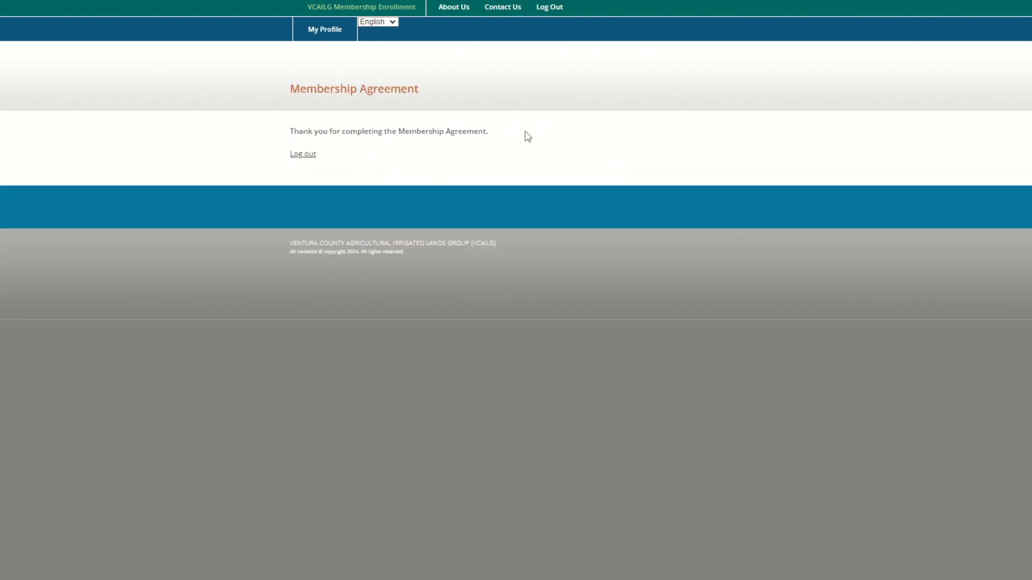